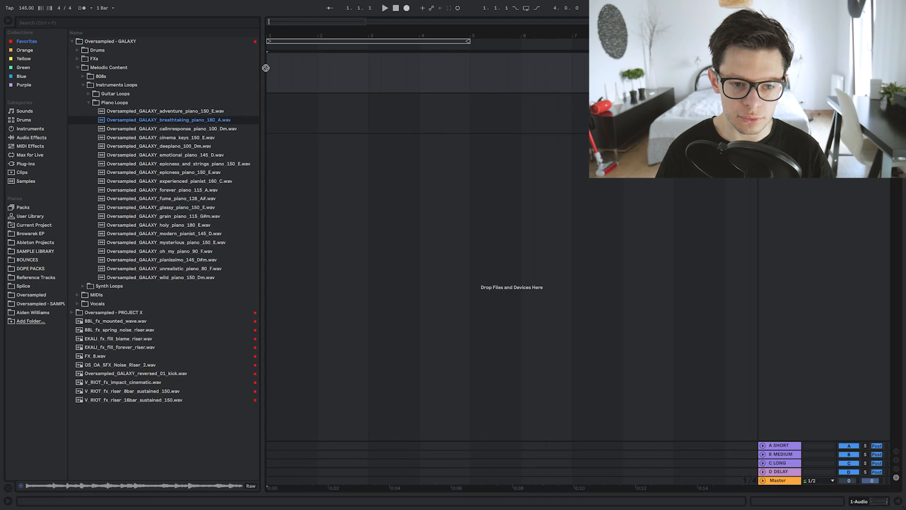
# Step: Load FabFilter Pro-Q 3 onto the piano loop's track
pyautogui.click(49, 310)
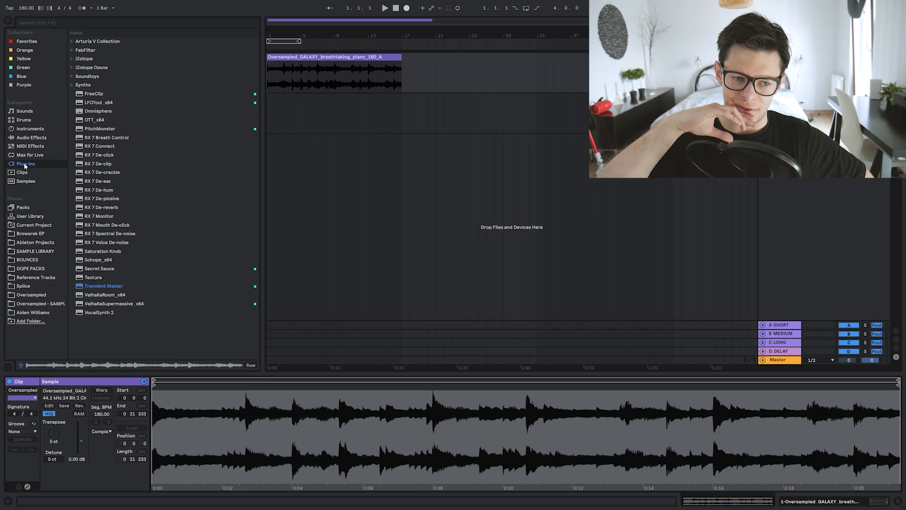
pyautogui.click(23, 67)
pyautogui.doubleClick(113, 95)
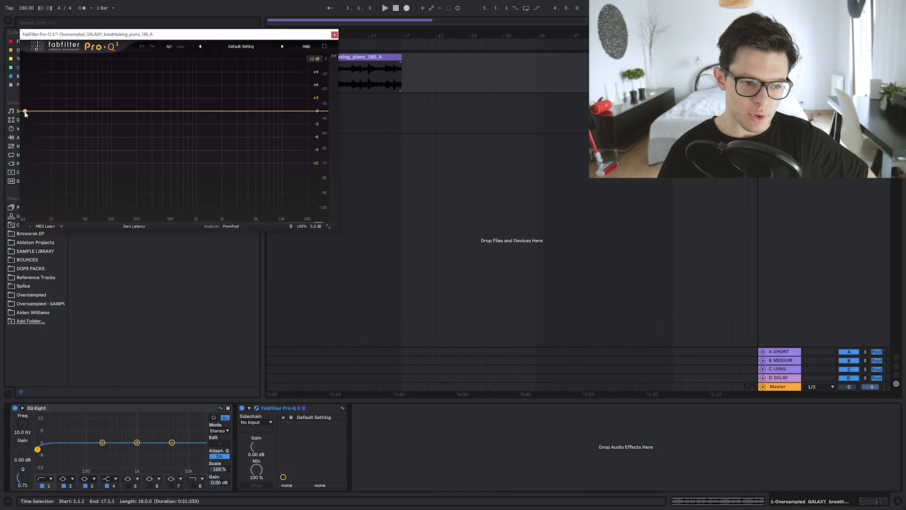
# Step: Create a flat bell band at 160.70 Hz in Pro-Q 3 and enlarge the plug-in window
pyautogui.click(127, 112)
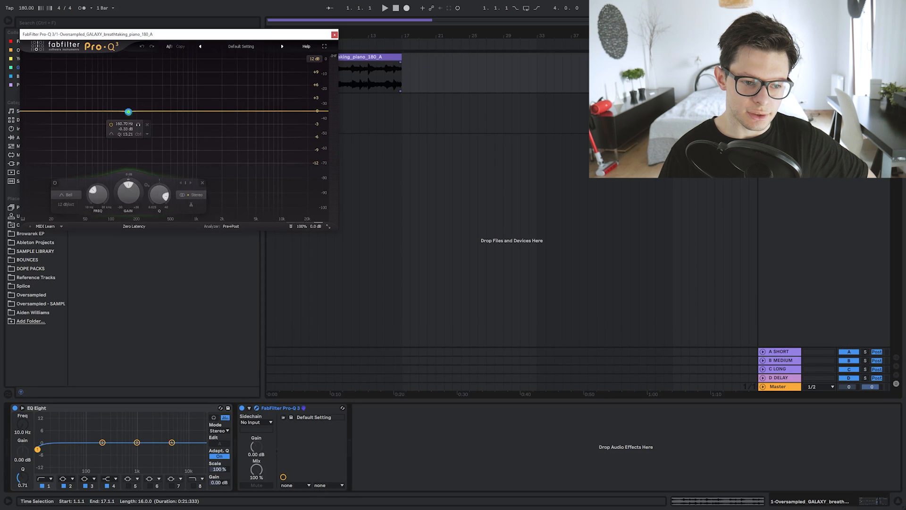
pyautogui.click(129, 112)
pyautogui.click(328, 226)
pyautogui.click(341, 258)
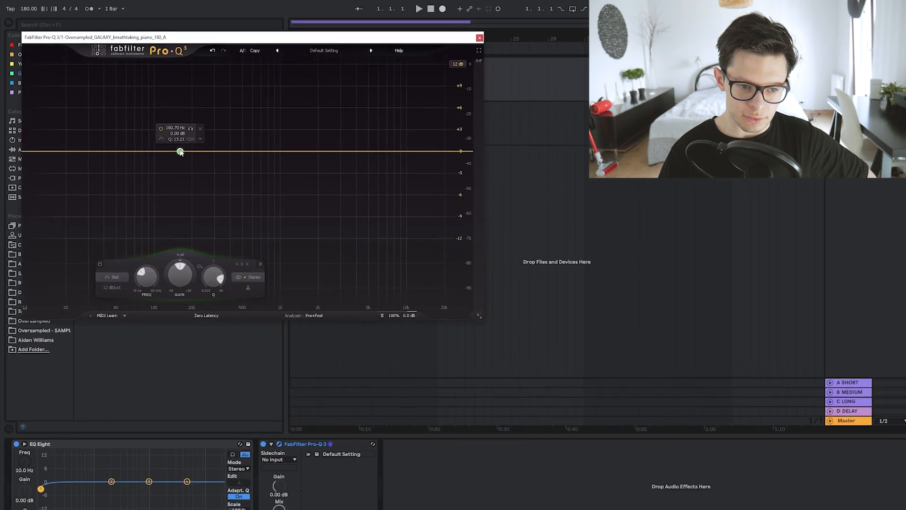
pyautogui.moveTo(166, 139); pyautogui.dragTo(167, 140)
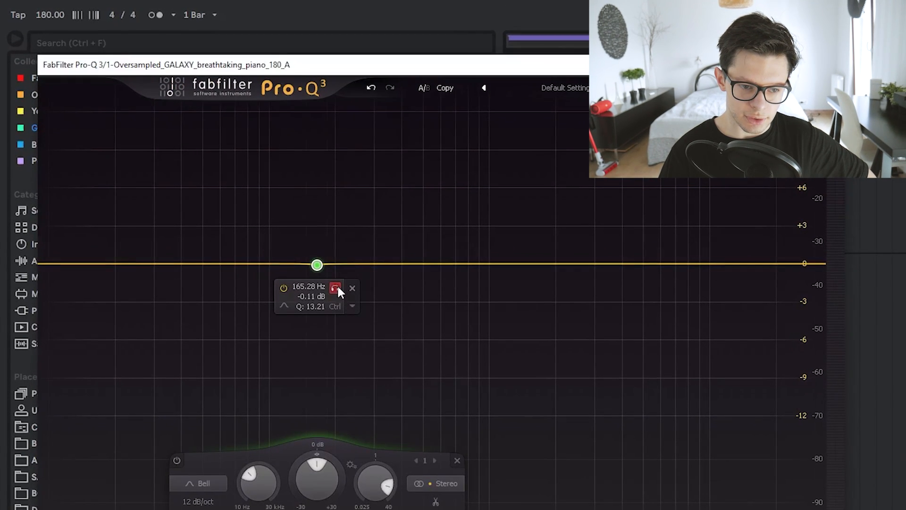
pyautogui.moveTo(338, 288); pyautogui.dragTo(394, 263)
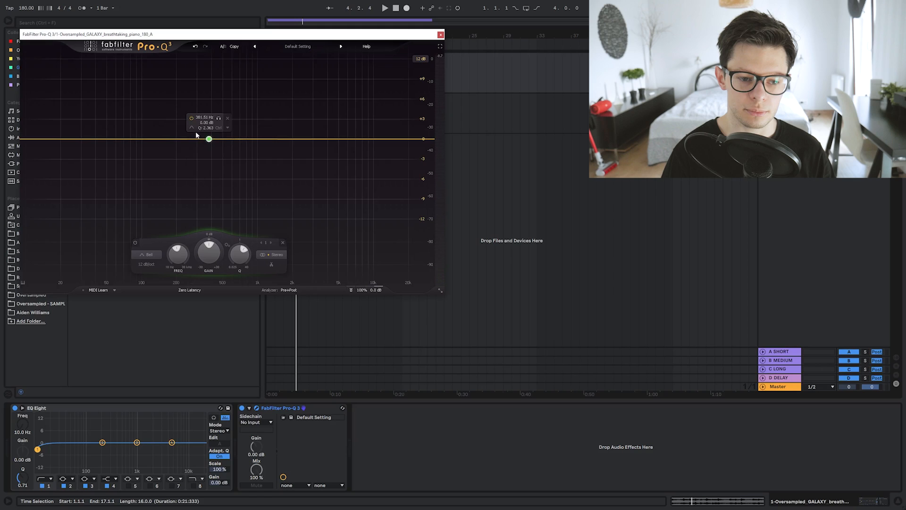
# Step: Solo the bell band, narrow its Q to about 15.29, and sweep it across the low mids while the piano loop plays
pyautogui.moveTo(219, 118); pyautogui.dragTo(224, 121)
pyautogui.scroll(5, 224, 122)
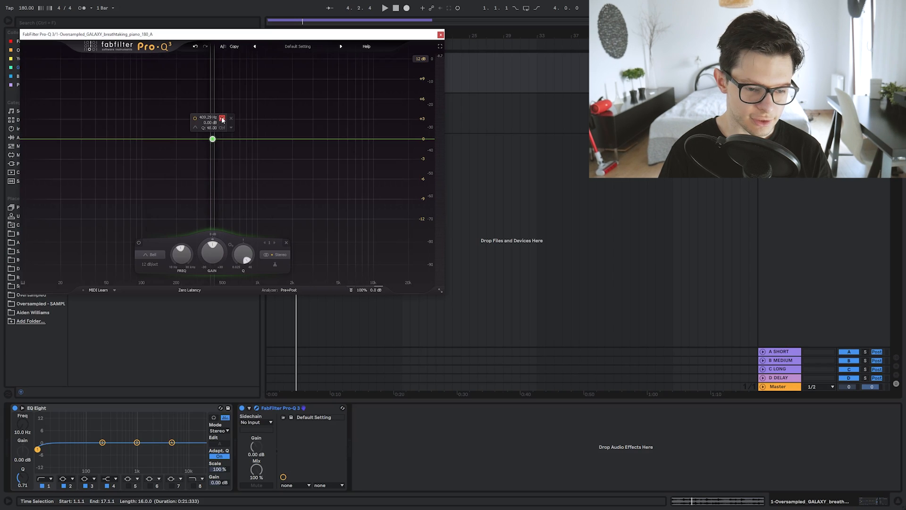
pyautogui.press('space')
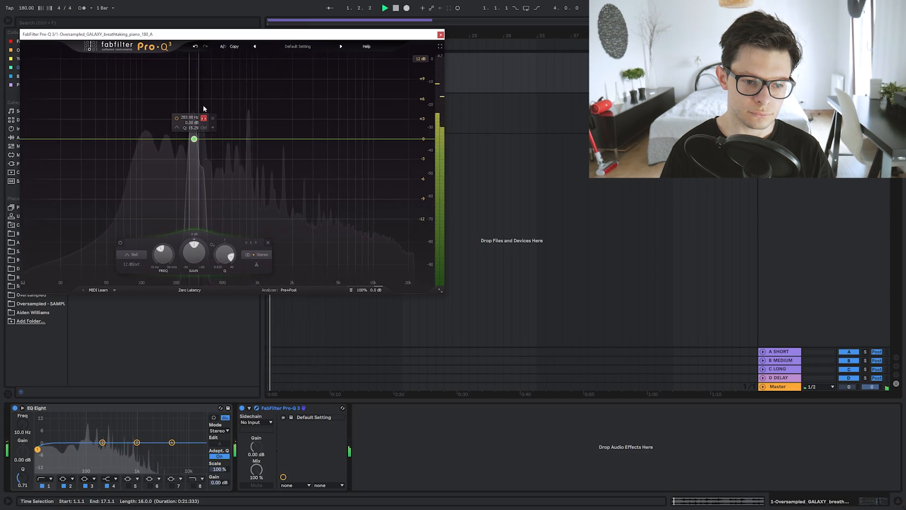
pyautogui.moveTo(203, 107)
pyautogui.mouseDown()
pyautogui.moveTo(257, 102)
pyautogui.moveTo(210, 100)
pyautogui.mouseUp()
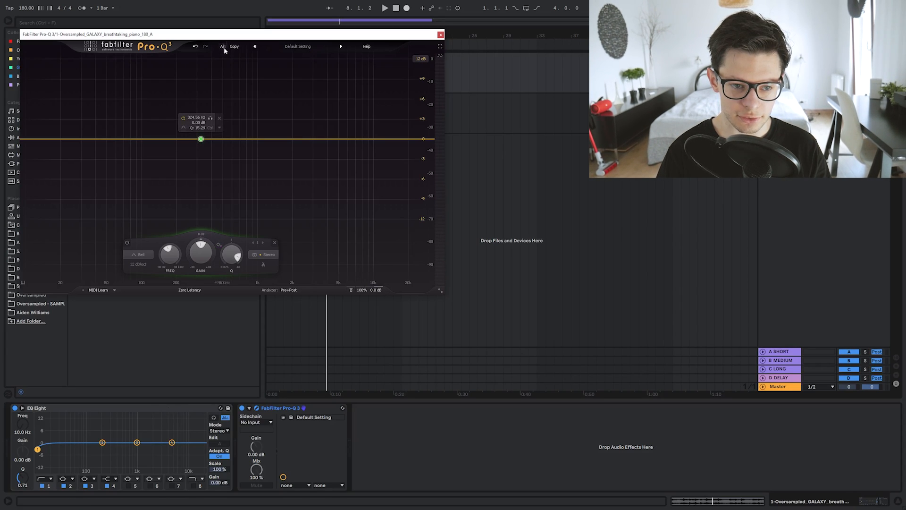
# Step: Move the Pro-Q 3 window clear of the clips and place the insert marker at bar 1 on the second audio track
pyautogui.moveTo(227, 34); pyautogui.dragTo(240, 42)
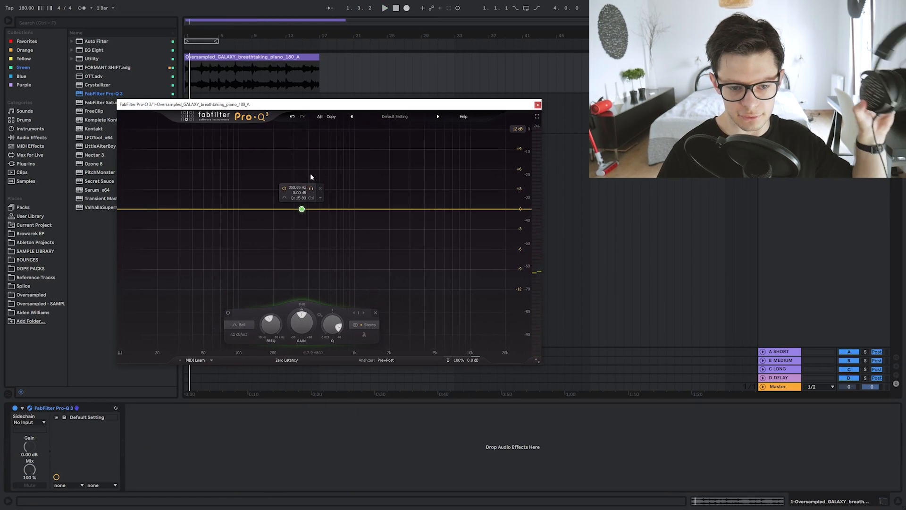
pyautogui.moveTo(409, 100); pyautogui.dragTo(564, 137)
pyautogui.click(191, 107)
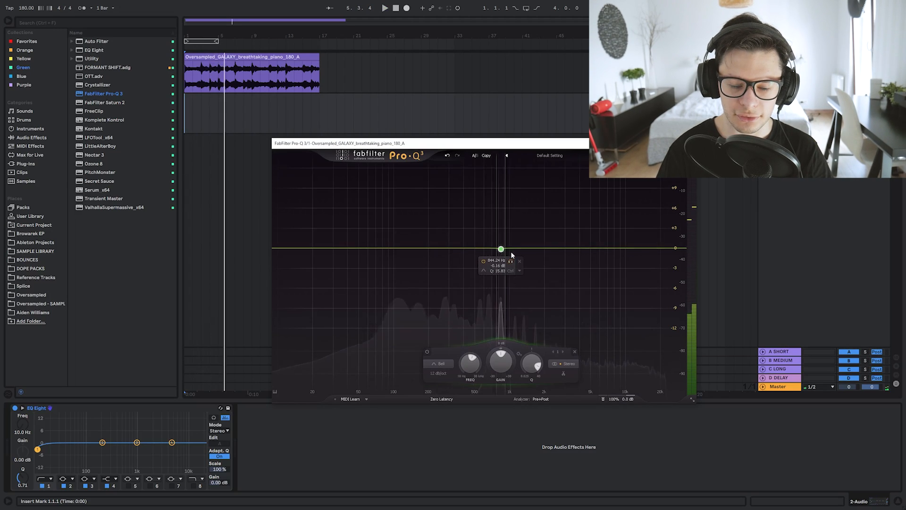
# Step: Audition the soloed band at different frequencies by sweeping it while the loop plays
pyautogui.moveTo(511, 254); pyautogui.dragTo(513, 254)
pyautogui.press('space')
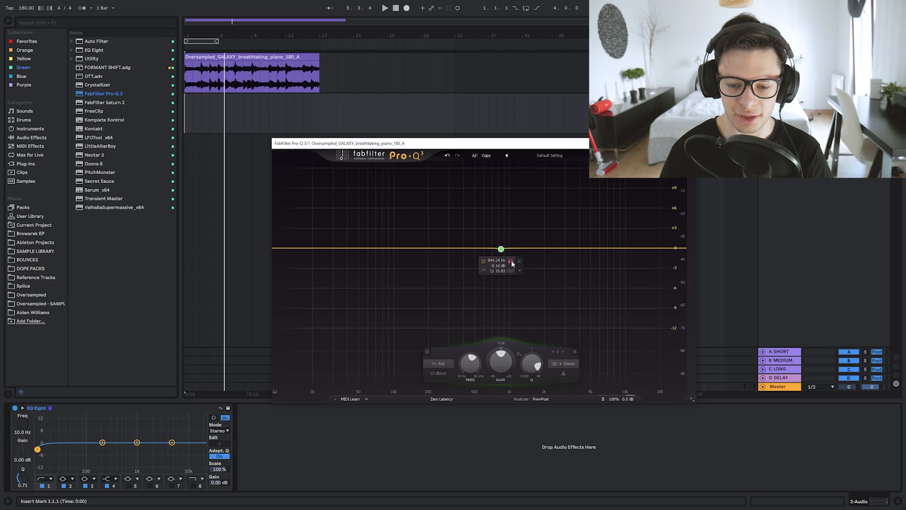
pyautogui.moveTo(512, 263); pyautogui.dragTo(443, 263)
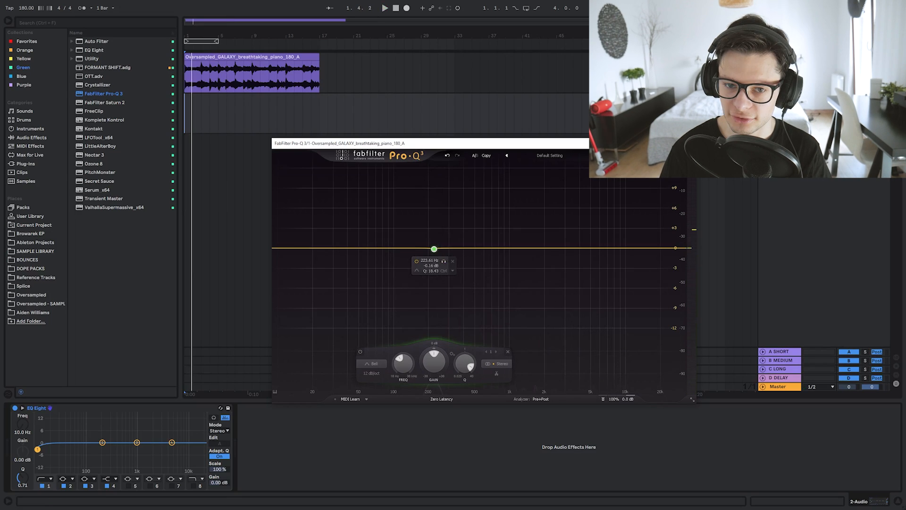
# Step: Record a take of the swept band onto the second audio track and move the recorded clip further along the timeline
pyautogui.click(407, 8)
pyautogui.moveTo(445, 263); pyautogui.dragTo(486, 254)
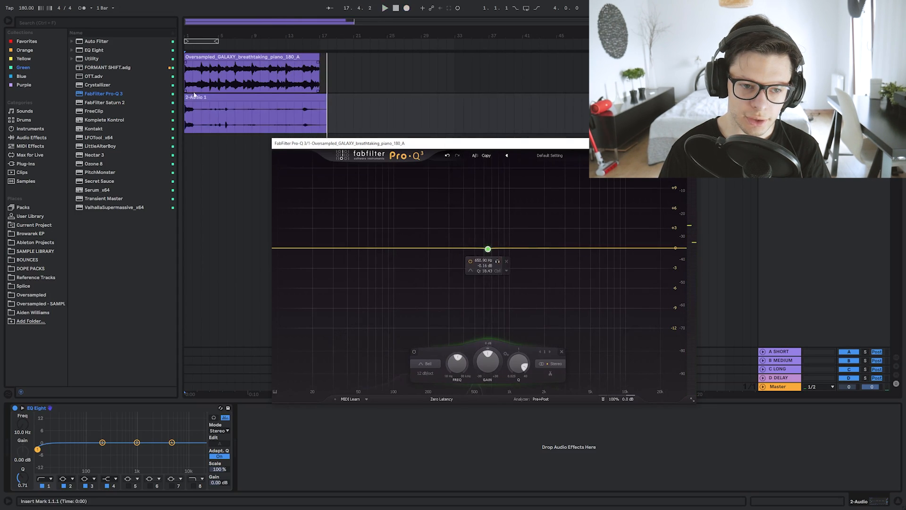
pyautogui.moveTo(196, 96); pyautogui.dragTo(399, 120)
# Step: Record another take onto the second audio track from bar 1 while sweeping the soloed band
pyautogui.click(187, 112)
pyautogui.click(407, 8)
pyautogui.moveTo(499, 260); pyautogui.dragTo(479, 251)
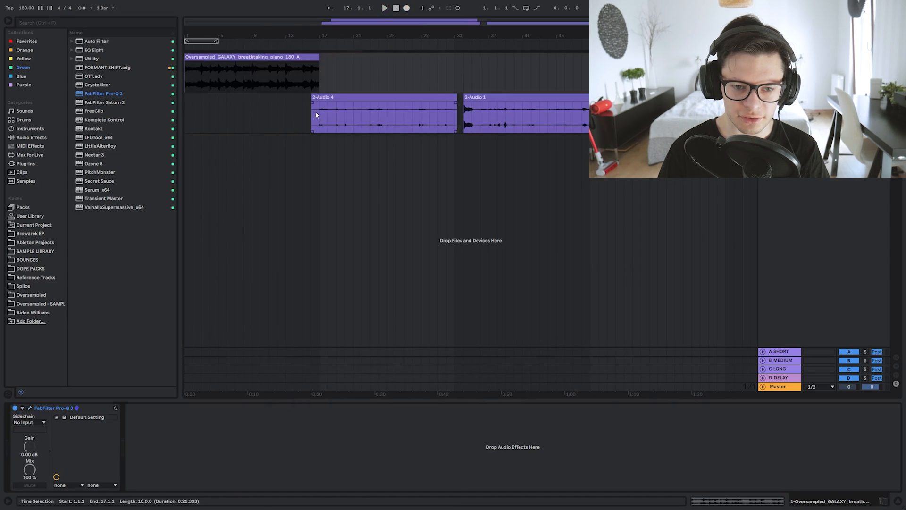
# Step: Clear the second audio track between bars 14 and 17, trimming the start of the recorded clip
pyautogui.moveTo(317, 112); pyautogui.dragTo(295, 114)
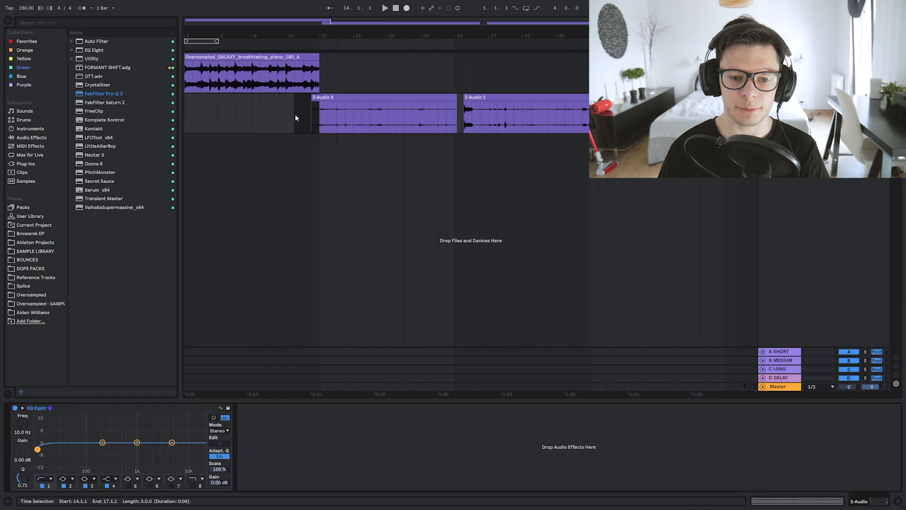
pyautogui.press('Delete')
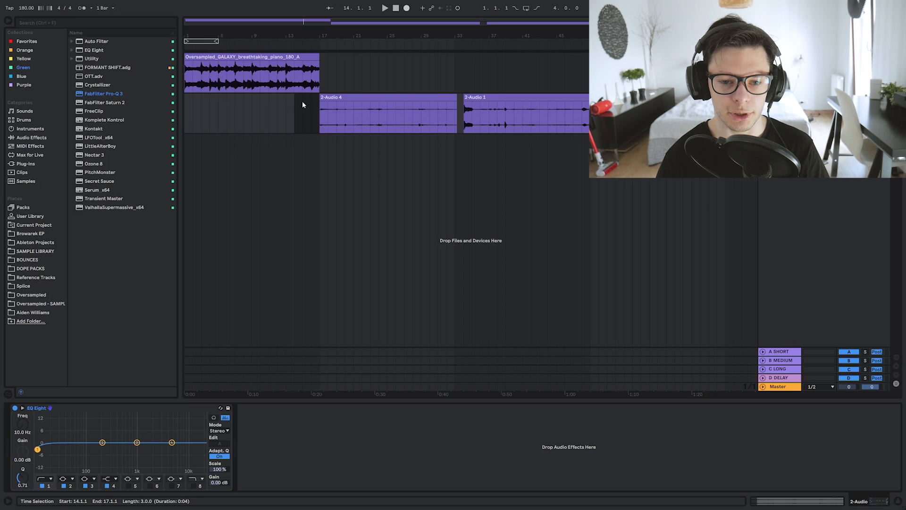
# Step: Raise the gain of the recorded clip at bar 17 to 13.3 dB and play it back with its device chain shown
pyautogui.click(345, 100)
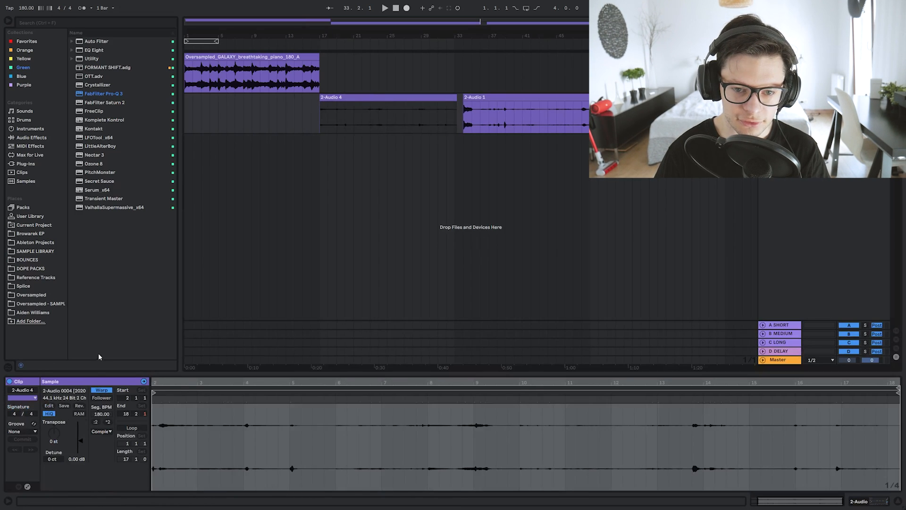
pyautogui.moveTo(81, 451); pyautogui.dragTo(82, 441)
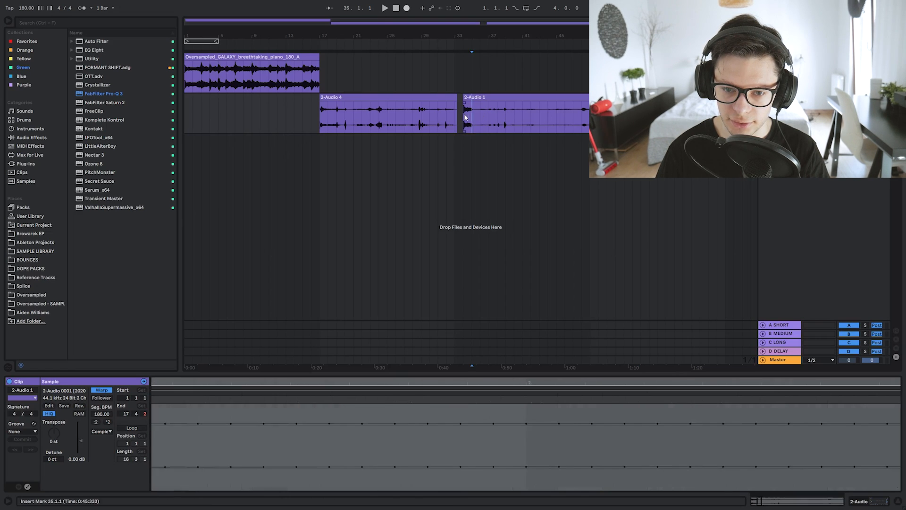
pyautogui.press('space')
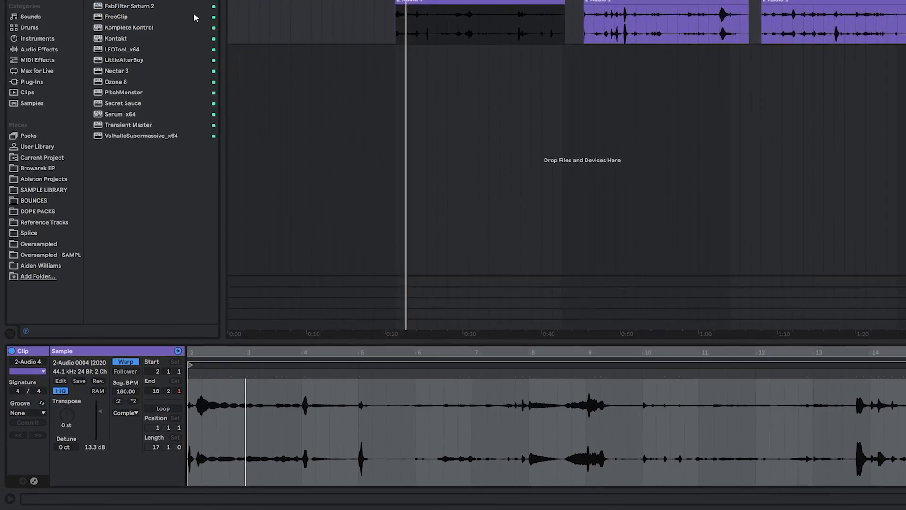
pyautogui.doubleClick(94, 50)
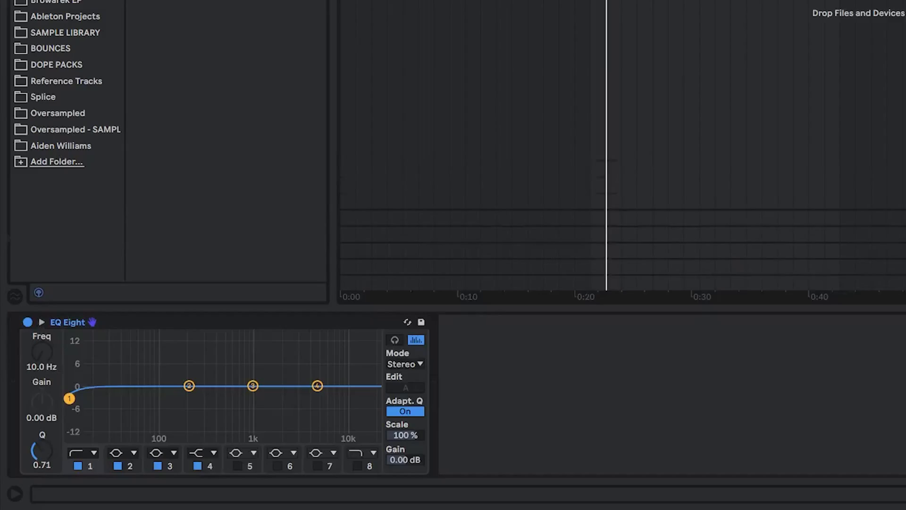
pyautogui.press('space')
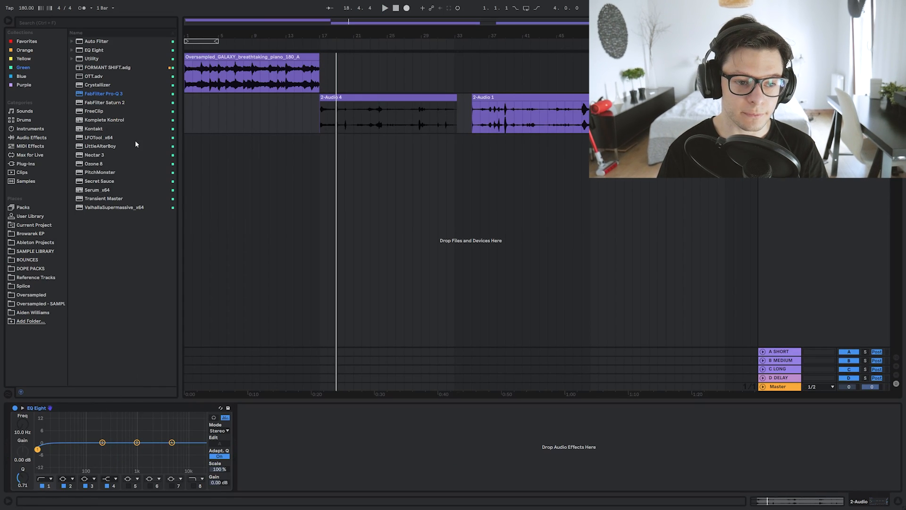
# Step: Add a Saturator after EQ Eight with the drive at 36.0 dB and the output at about -25.1 dB
pyautogui.click(31, 138)
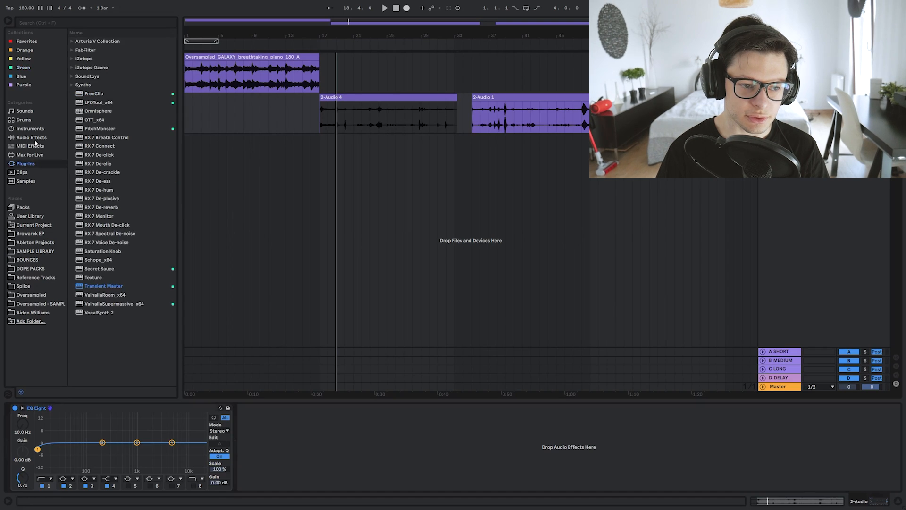
pyautogui.moveTo(96, 329); pyautogui.dragTo(383, 464)
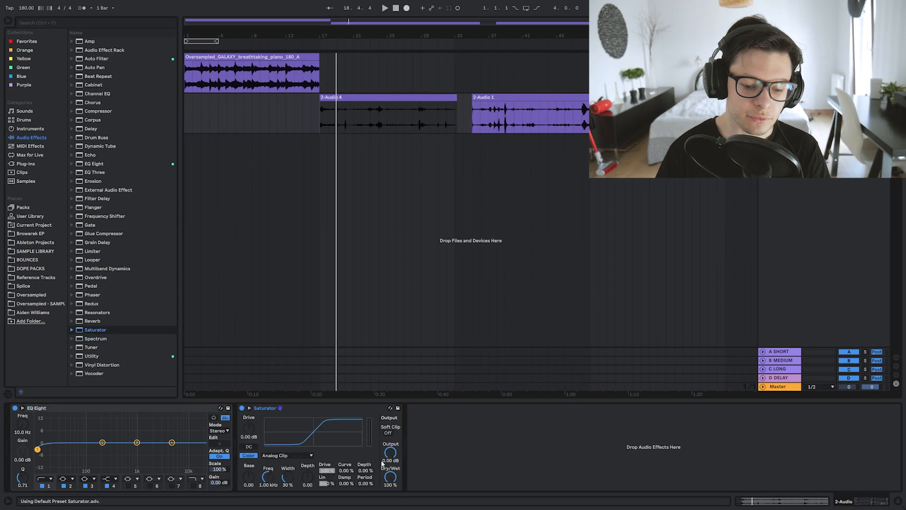
pyautogui.moveTo(249, 428); pyautogui.dragTo(248, 373)
pyautogui.press('space')
pyautogui.moveTo(389, 453); pyautogui.dragTo(389, 496)
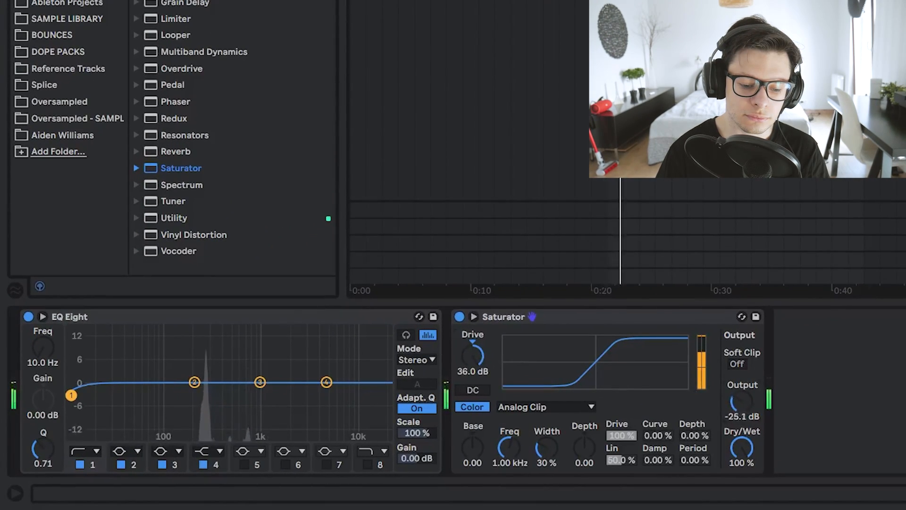
# Step: Shape the Saturator with Hard Curve, color frequency 384 Hz, depth 7.24 and output -23.7 dB
pyautogui.moveTo(509, 447); pyautogui.dragTo(509, 468)
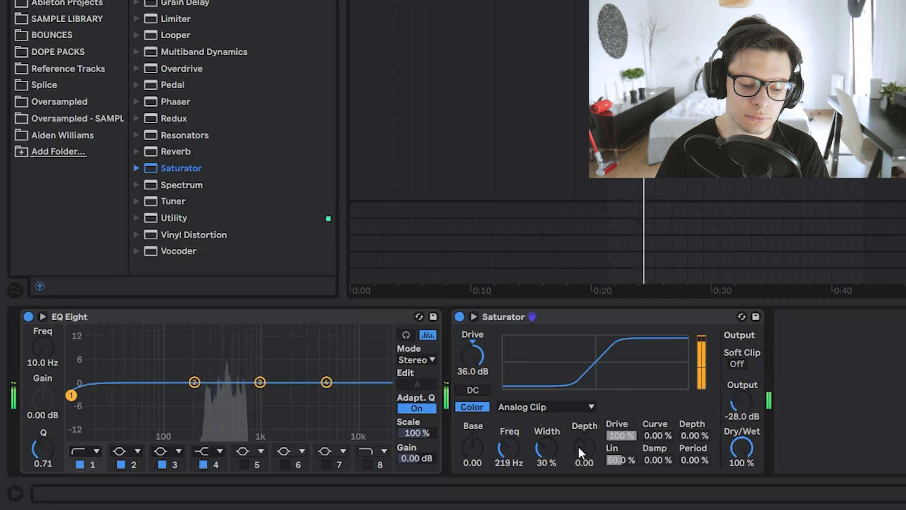
pyautogui.moveTo(584, 447); pyautogui.dragTo(585, 437)
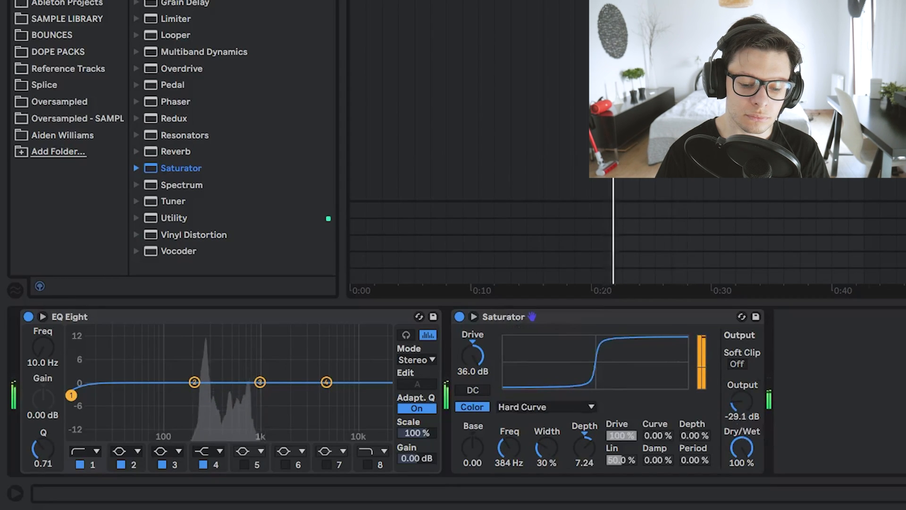
pyautogui.moveTo(728, 402); pyautogui.dragTo(732, 373)
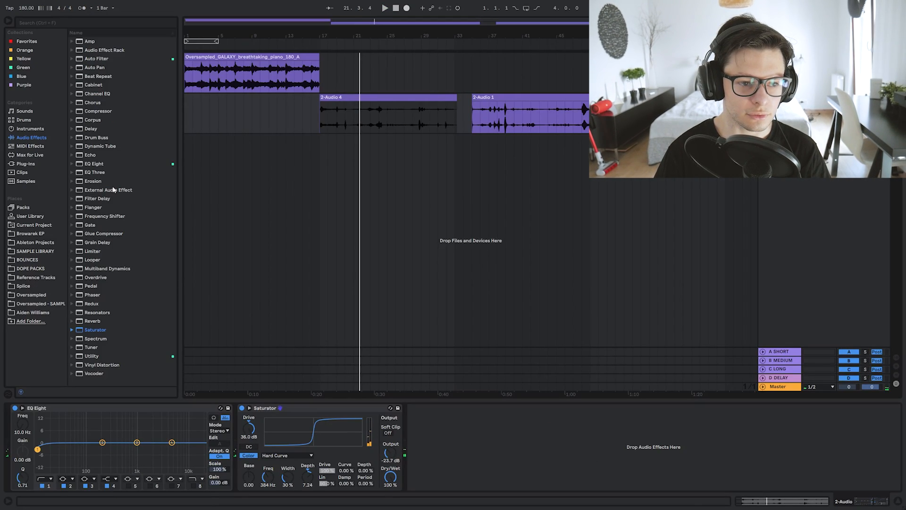
# Step: Reorder the device chain so EQ Eight sits after the Saturator
pyautogui.click(24, 67)
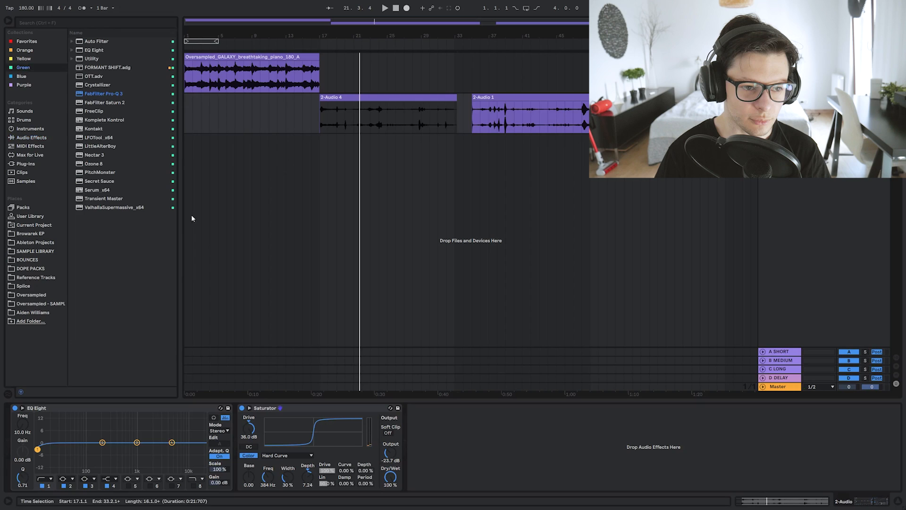
pyautogui.moveTo(164, 407); pyautogui.dragTo(491, 433)
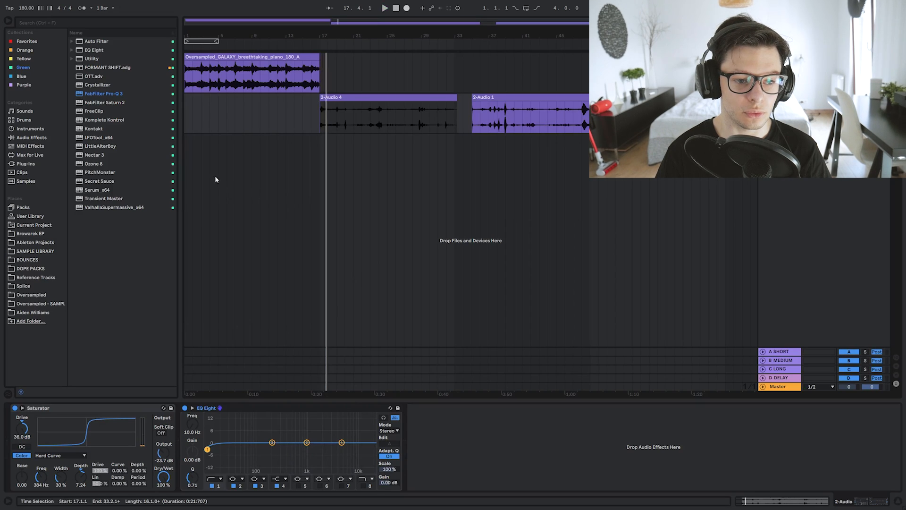
# Step: Add ValhallaSupermassive at the end of the chain, load the Small&Wide preset and adjust its mix
pyautogui.doubleClick(101, 208)
pyautogui.click(488, 284)
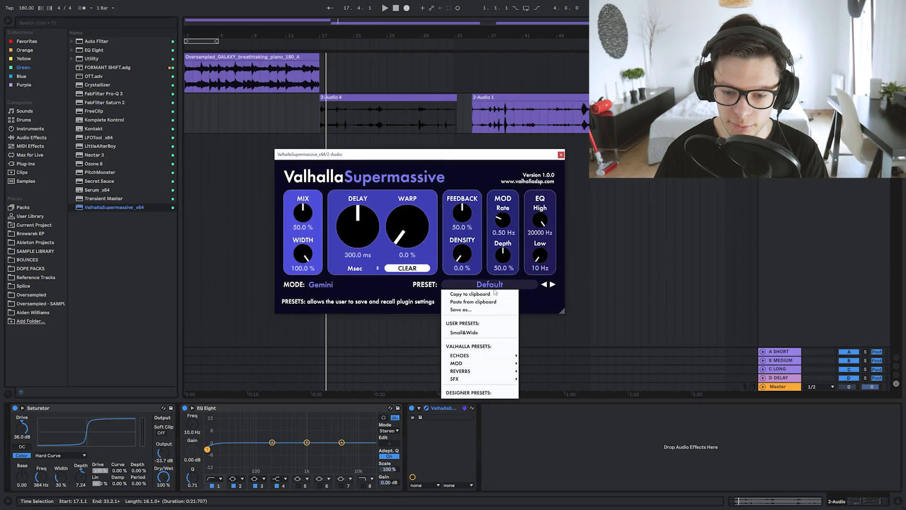
pyautogui.click(481, 333)
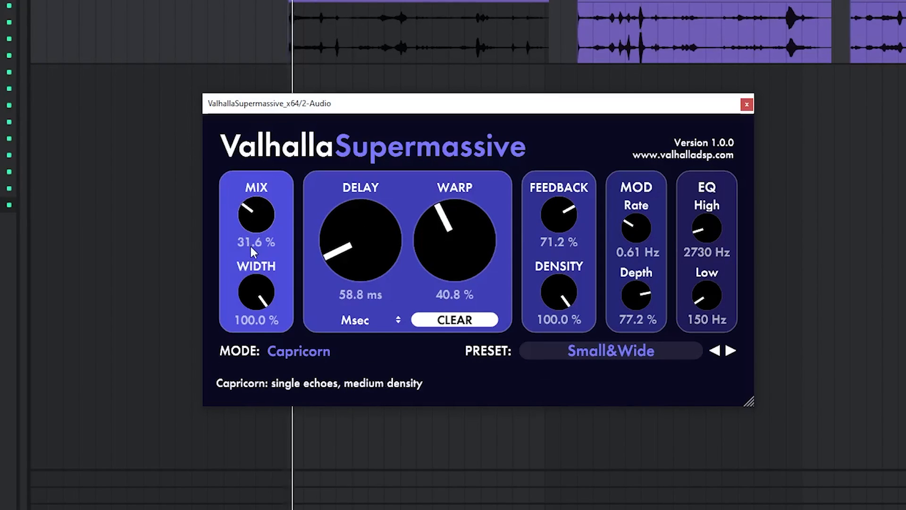
pyautogui.moveTo(251, 244); pyautogui.dragTo(258, 169)
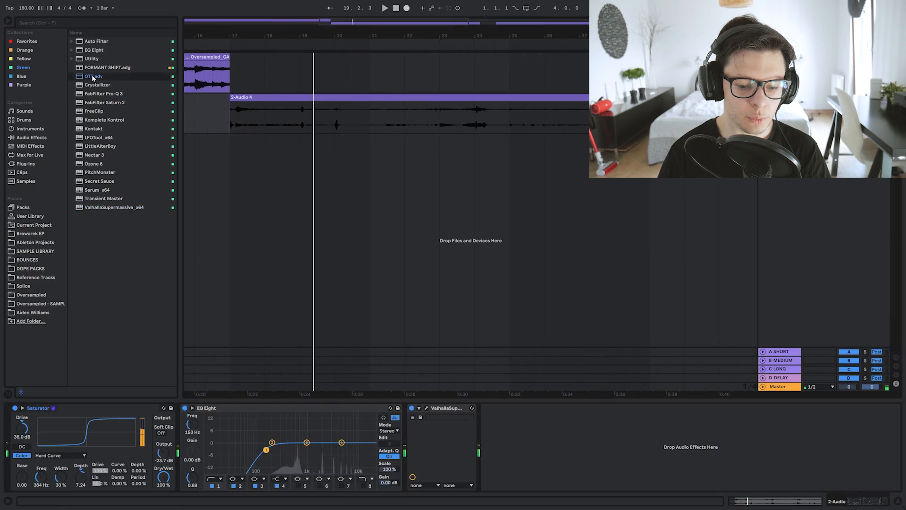
# Step: Insert the OTT preset after EQ Eight and lower its amount to about 36 % during playback
pyautogui.press('Return')
pyautogui.press('space')
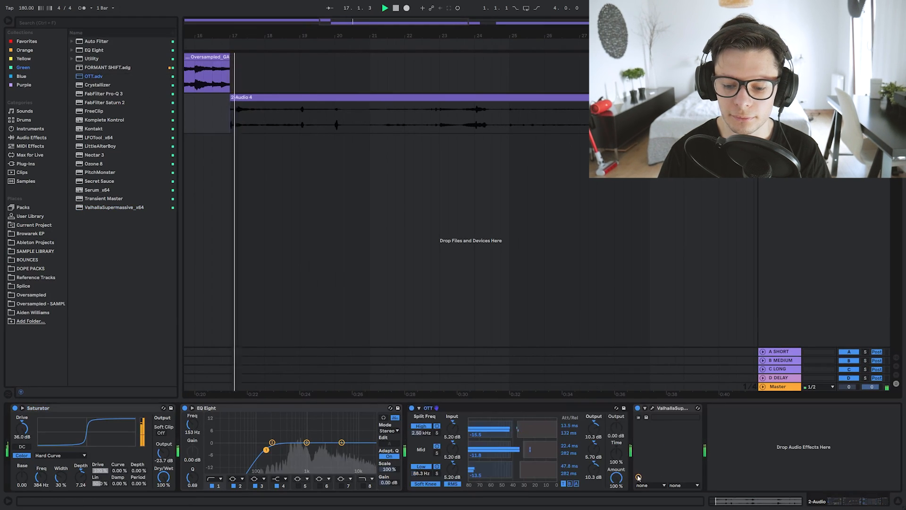
pyautogui.moveTo(616, 478); pyautogui.dragTo(616, 469)
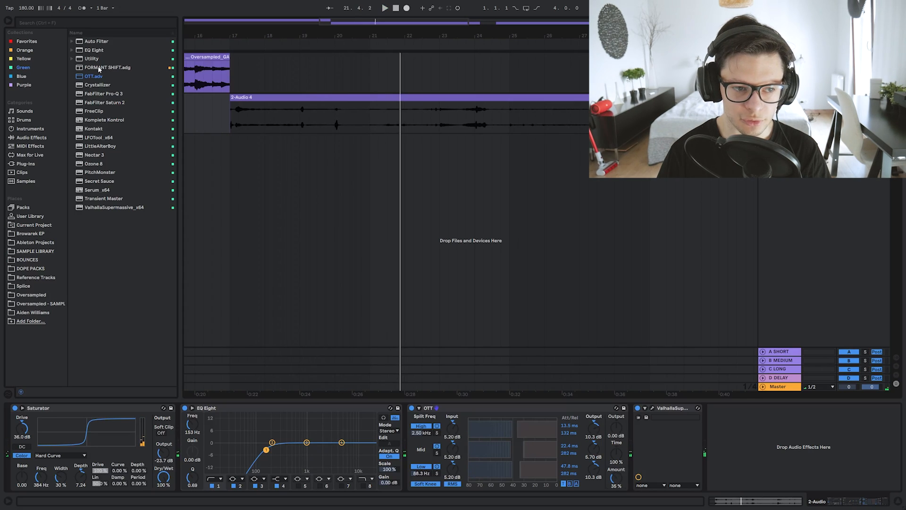
# Step: Insert the FORMANT SHIFT rack at the start of the device chain, before the Saturator
pyautogui.click(95, 69)
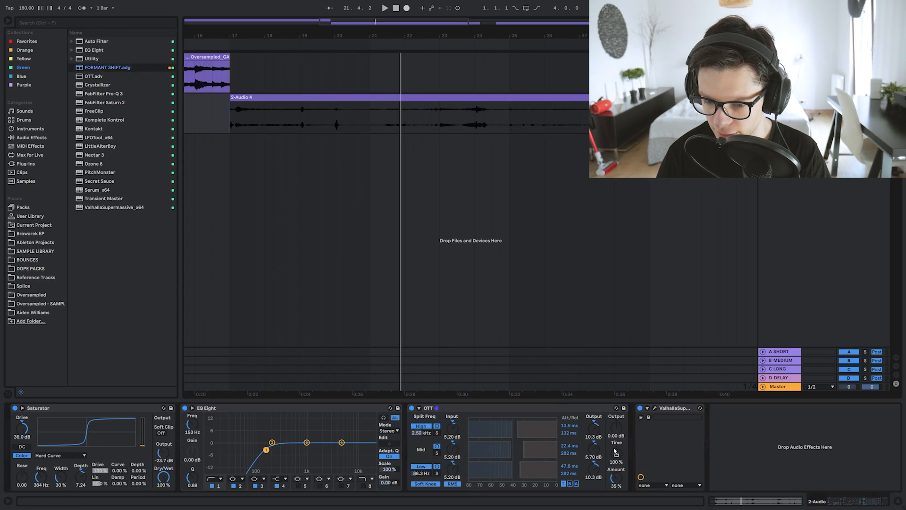
pyautogui.moveTo(615, 452); pyautogui.dragTo(28, 447)
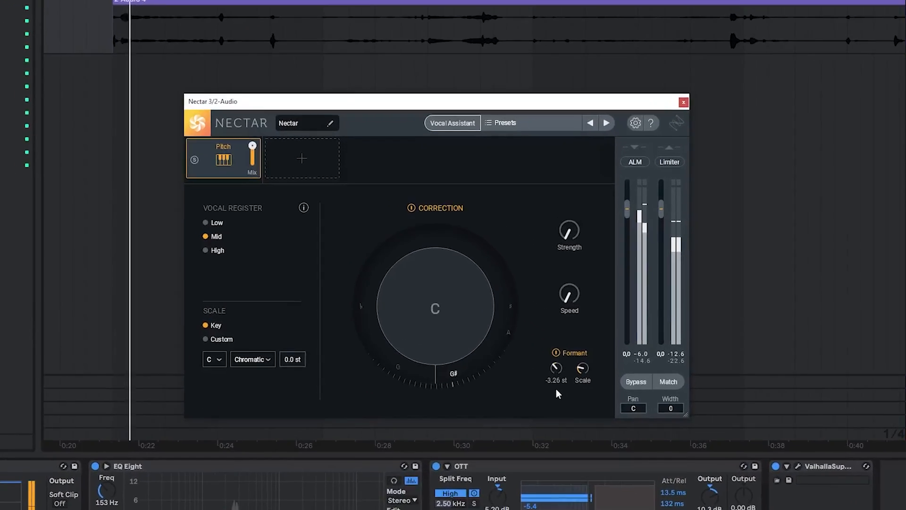
# Step: Set Nectar's pitch correction to A Major at full strength, with the High vocal register and Formant processing enabled
pyautogui.moveTo(556, 390); pyautogui.dragTo(565, 319)
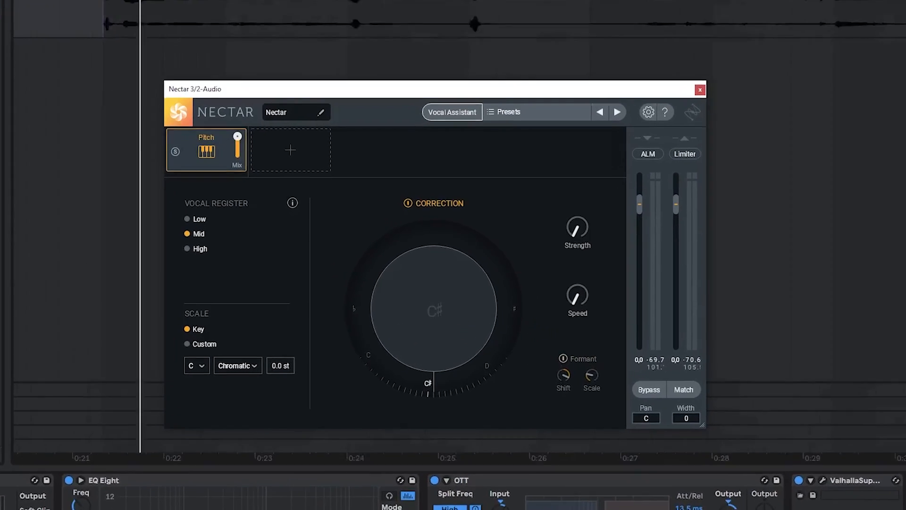
pyautogui.scroll(-8, 146, 19)
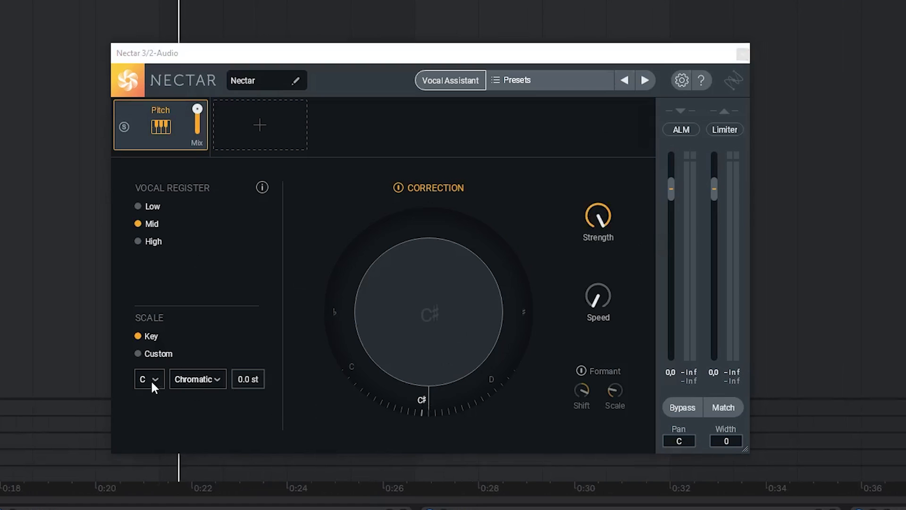
pyautogui.click(143, 509)
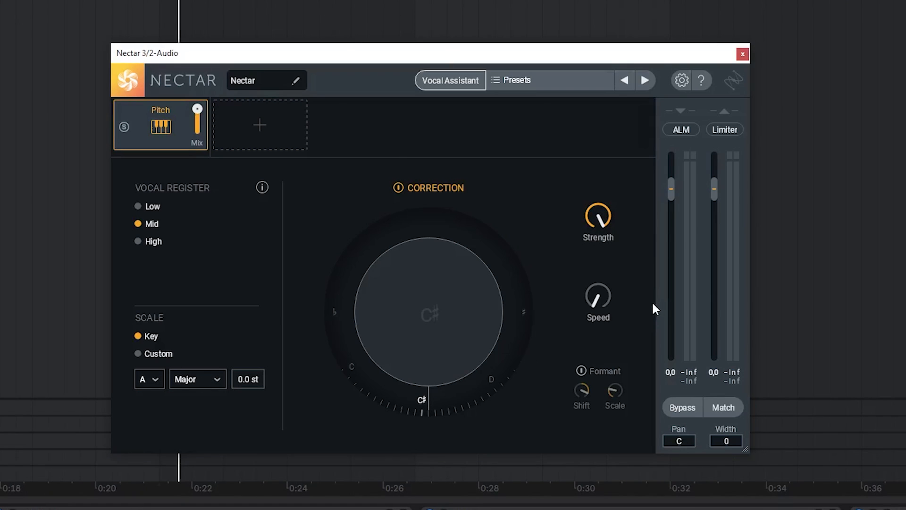
pyautogui.press('space')
pyautogui.moveTo(599, 300)
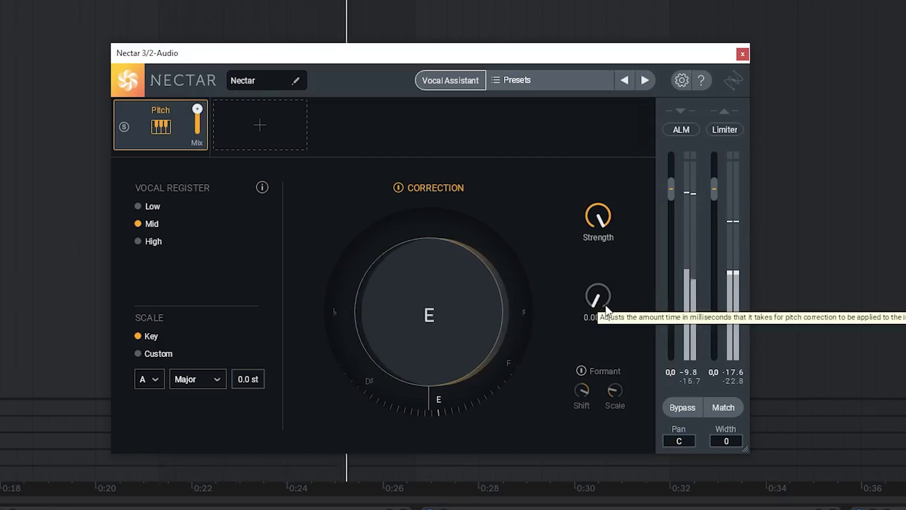
pyautogui.moveTo(606, 311); pyautogui.dragTo(582, 369)
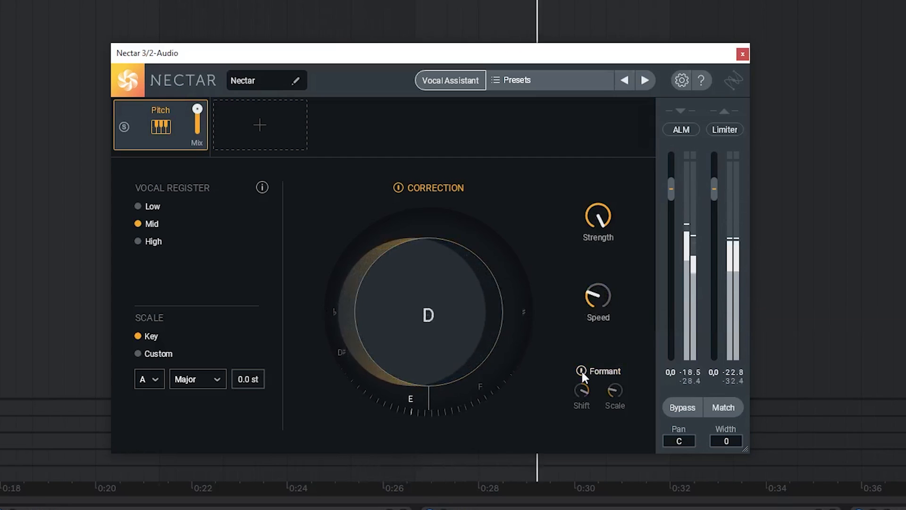
pyautogui.click(150, 241)
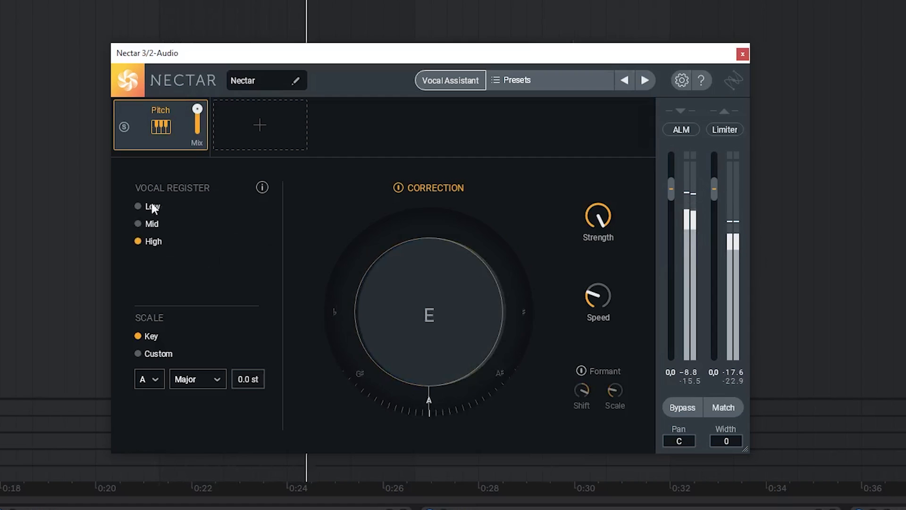
pyautogui.click(153, 240)
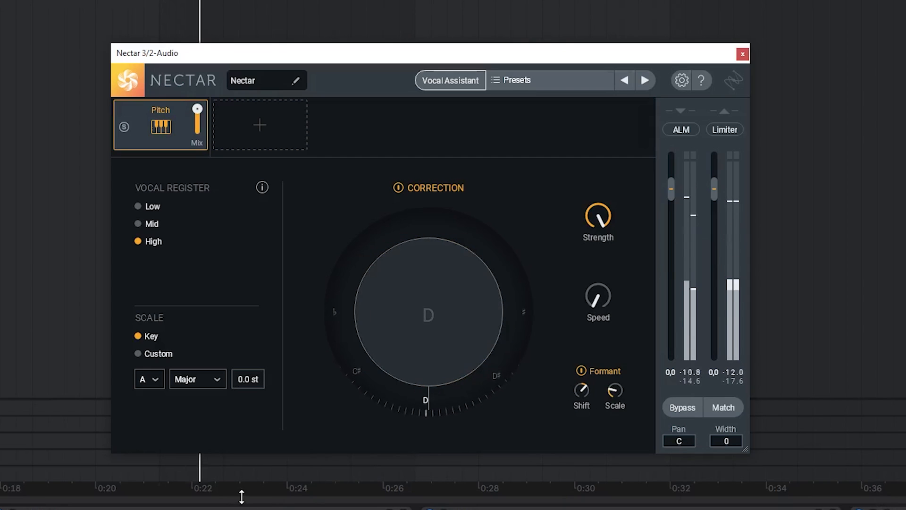
# Step: Set Nectar's output width to 100 and compare playback with pitch correction off and on
pyautogui.click(405, 189)
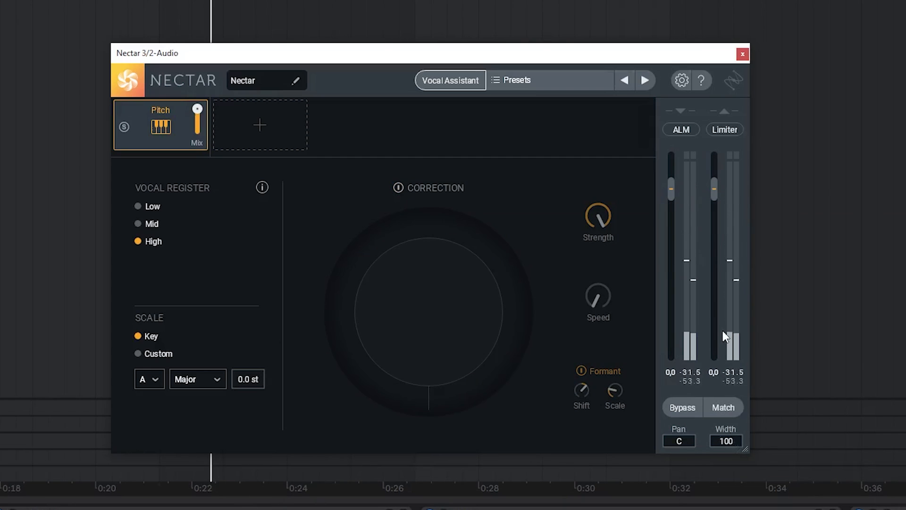
pyautogui.click(392, 188)
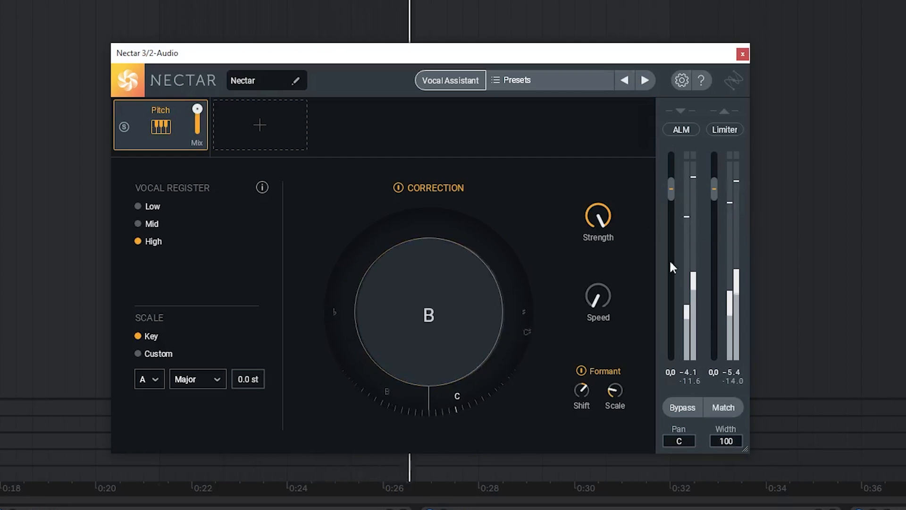
pyautogui.scroll(-4, 605, 28)
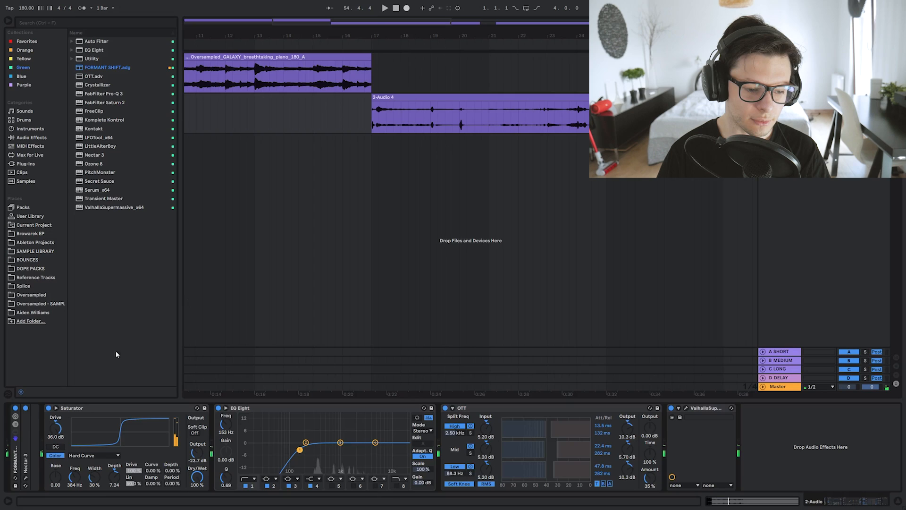
# Step: Reopen Nectar 3, switch off its pitch correction and close the plugin window
pyautogui.click(25, 478)
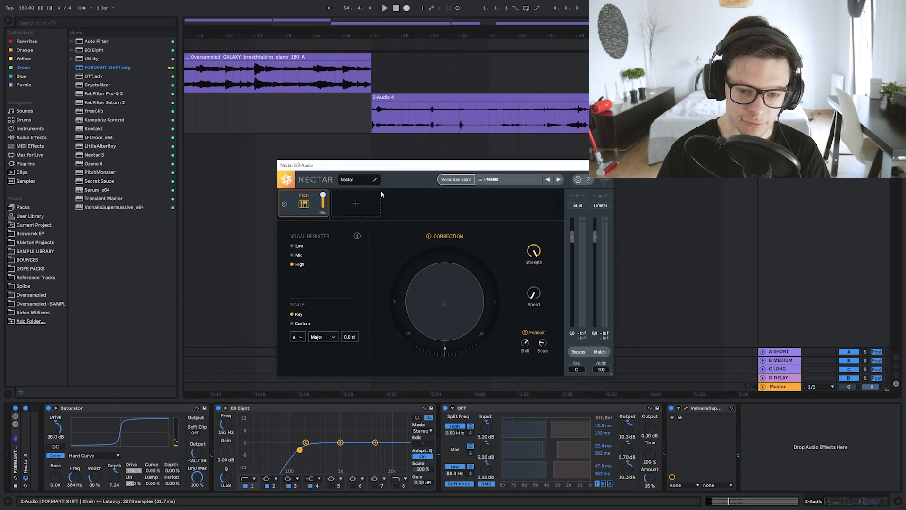
pyautogui.click(429, 237)
pyautogui.click(606, 165)
# Step: Move the recorded 2-Audio 4 clip to bar 1, directly beneath the piano clip
pyautogui.click(388, 97)
pyautogui.moveTo(380, 36); pyautogui.dragTo(439, 14)
pyautogui.click(411, 57)
pyautogui.press('space')
# Step: Adjust the ValhallaSupermassive mix while the recording plays from the start
pyautogui.press('space')
pyautogui.moveTo(425, 97); pyautogui.dragTo(209, 126)
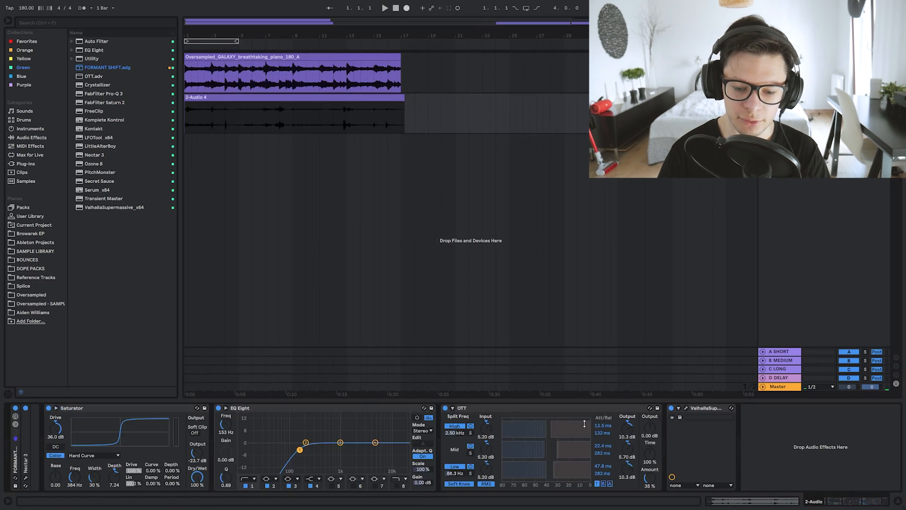
pyautogui.click(684, 411)
pyautogui.press('space')
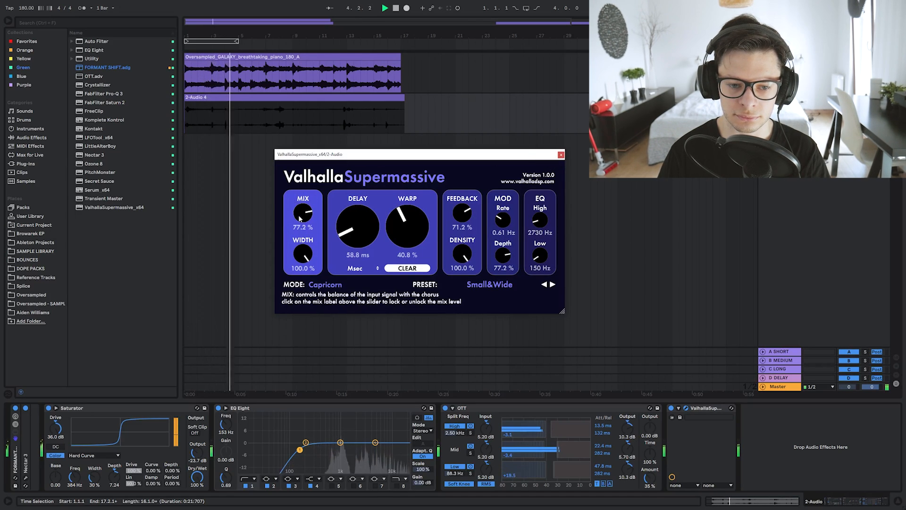
pyautogui.click(561, 155)
# Step: Cut the recorded clip's tail so it ends at bar 17 together with the piano clip
pyautogui.scroll(4, 237, 123)
pyautogui.moveTo(238, 123); pyautogui.dragTo(325, 124)
pyautogui.click(328, 125)
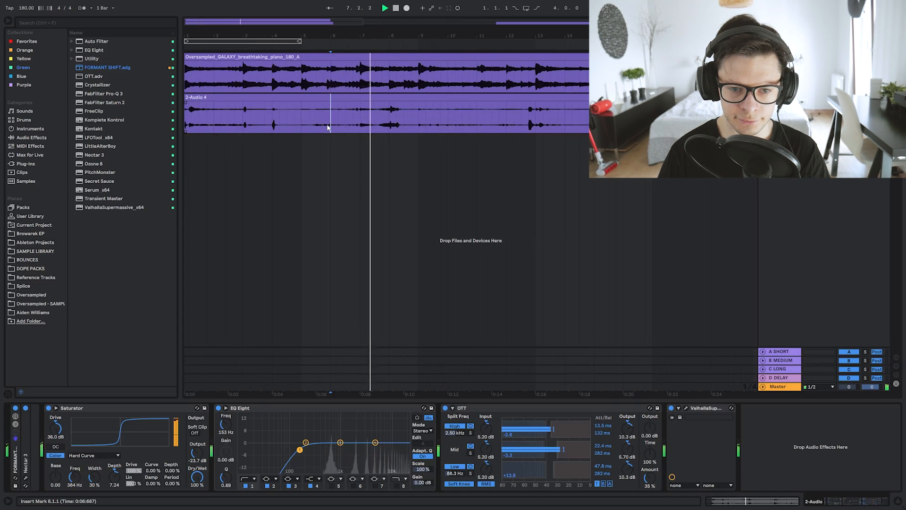
pyautogui.scroll(-3, 380, 117)
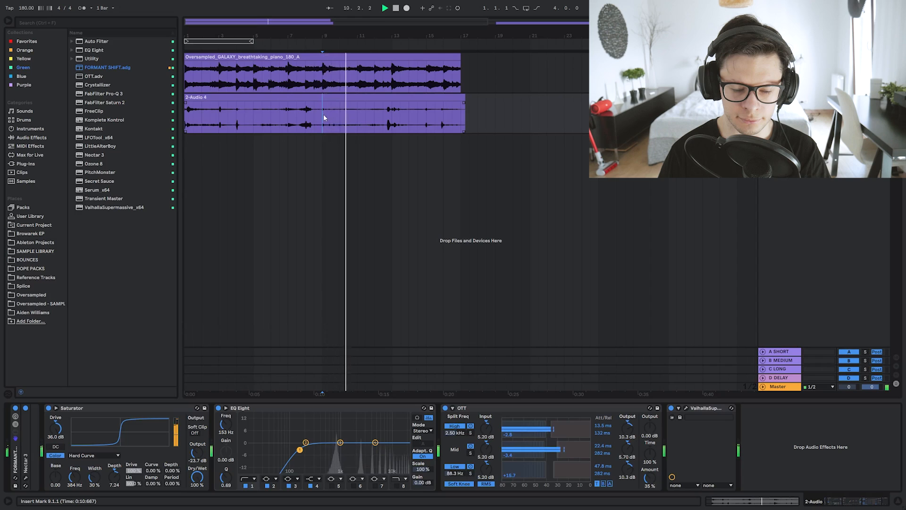
pyautogui.moveTo(465, 114); pyautogui.dragTo(533, 97)
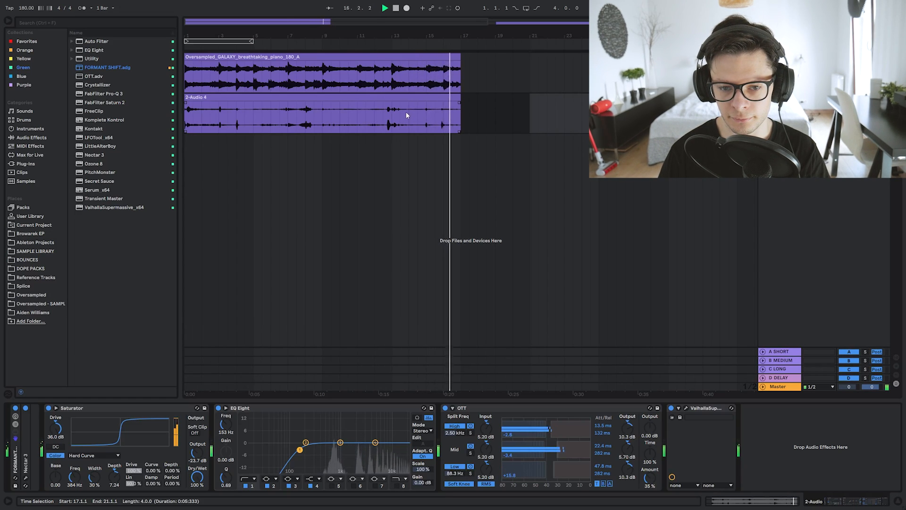
pyautogui.press('-')
# Step: Set the Saturator's dry/wet to 37.3 % and compare the sound with the device bypassed and active
pyautogui.click(393, 110)
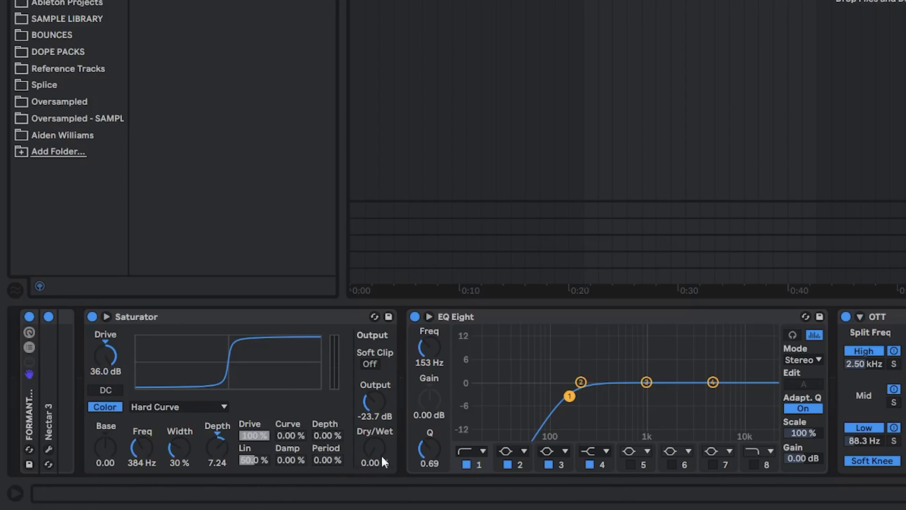
pyautogui.click(92, 317)
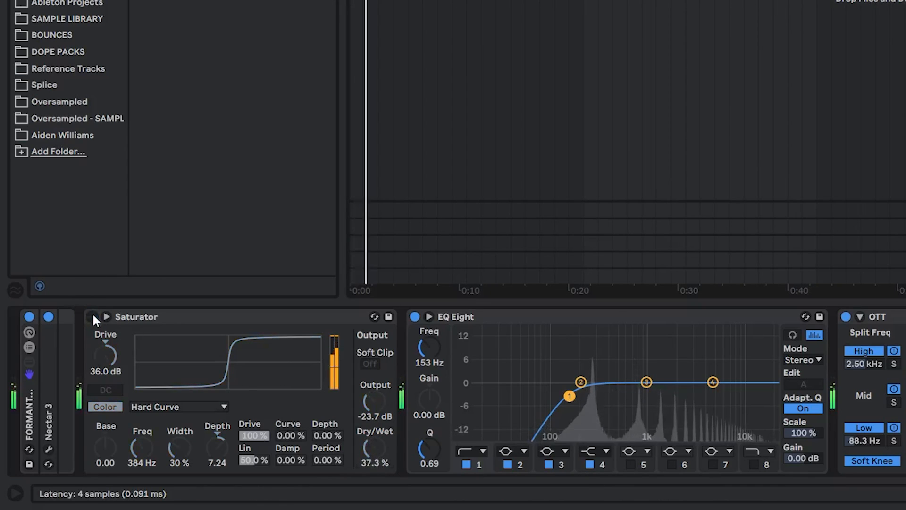
pyautogui.click(92, 317)
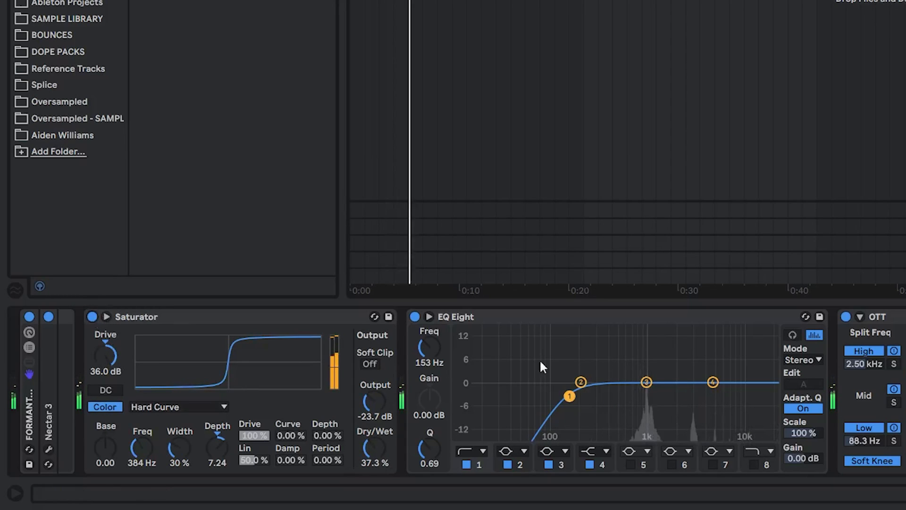
# Step: Enable band 8 in EQ Eight as a high-cut at 1.60 kHz with a Q of 1.56
pyautogui.click(758, 464)
pyautogui.moveTo(672, 387)
pyautogui.mouseDown()
pyautogui.moveTo(689, 386)
pyautogui.moveTo(665, 379)
pyautogui.mouseUp()
pyautogui.press('space')
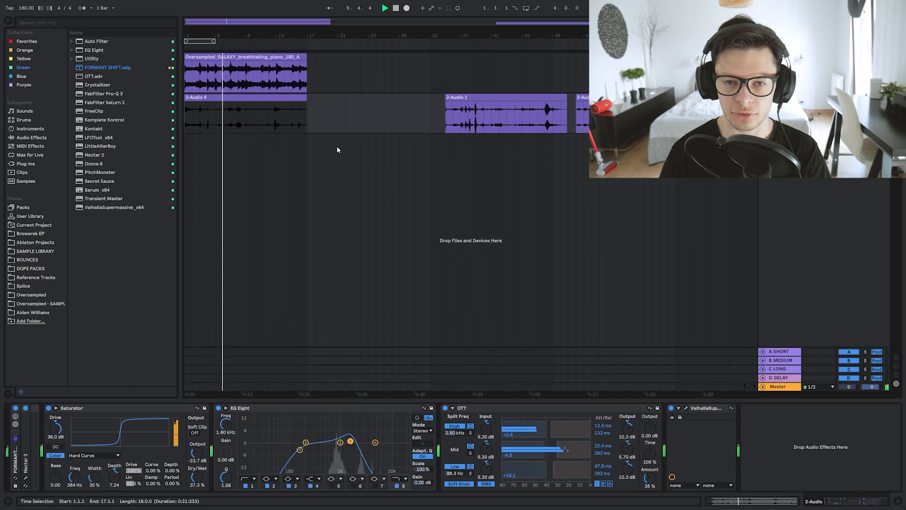
# Step: Change the warp mode of the 2-Audio 4 clip to Complex Pro
pyautogui.doubleClick(214, 99)
pyautogui.press('space')
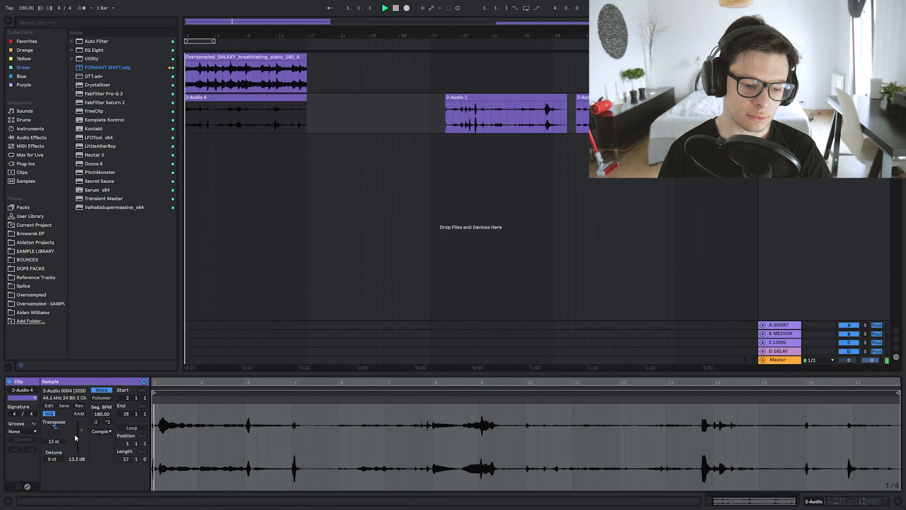
pyautogui.click(103, 432)
pyautogui.click(105, 473)
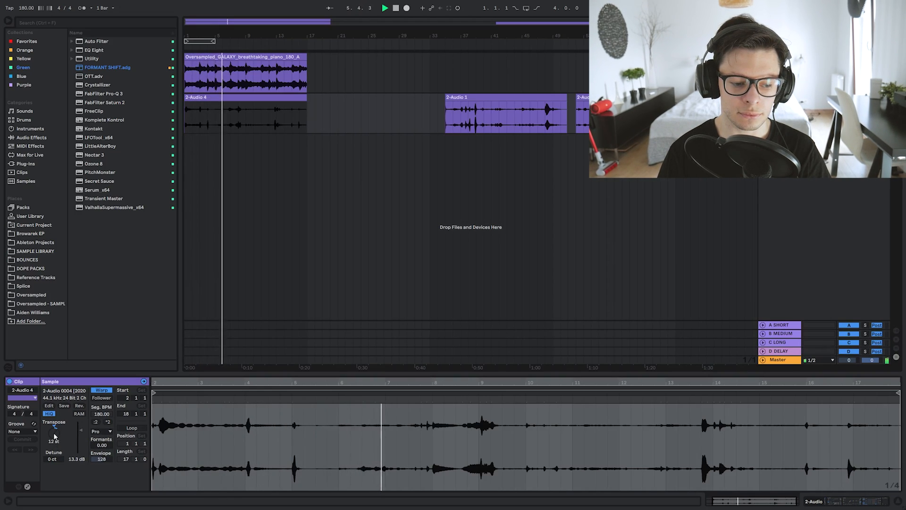
# Step: Check the ValhallaSupermassive settings while the recording plays
pyautogui.click(873, 502)
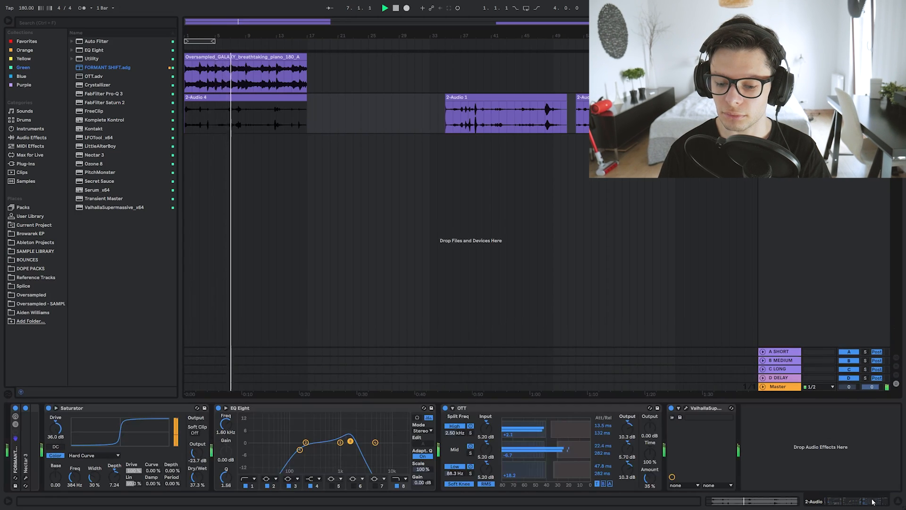
pyautogui.click(686, 408)
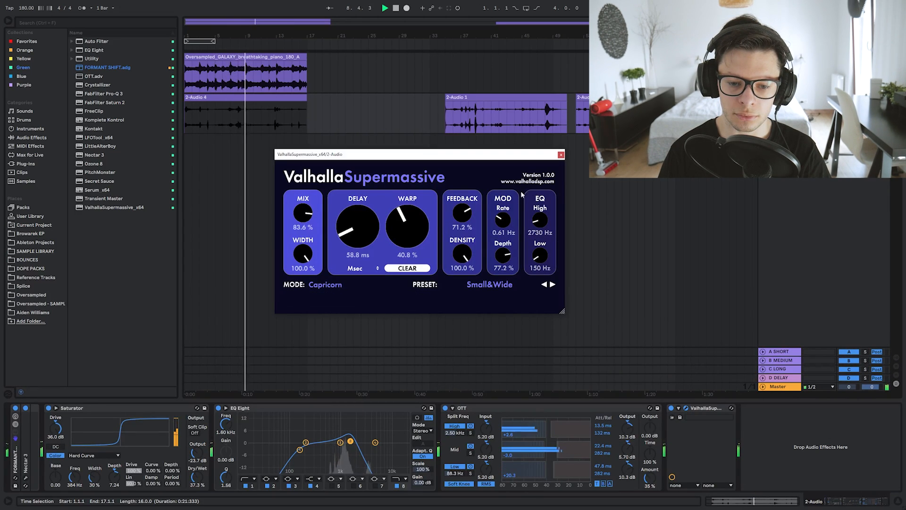
pyautogui.click(561, 155)
pyautogui.press('space')
# Step: Add PitchMonster at the end of the device chain and load the Big Chorus factory preset
pyautogui.moveTo(101, 172); pyautogui.dragTo(787, 454)
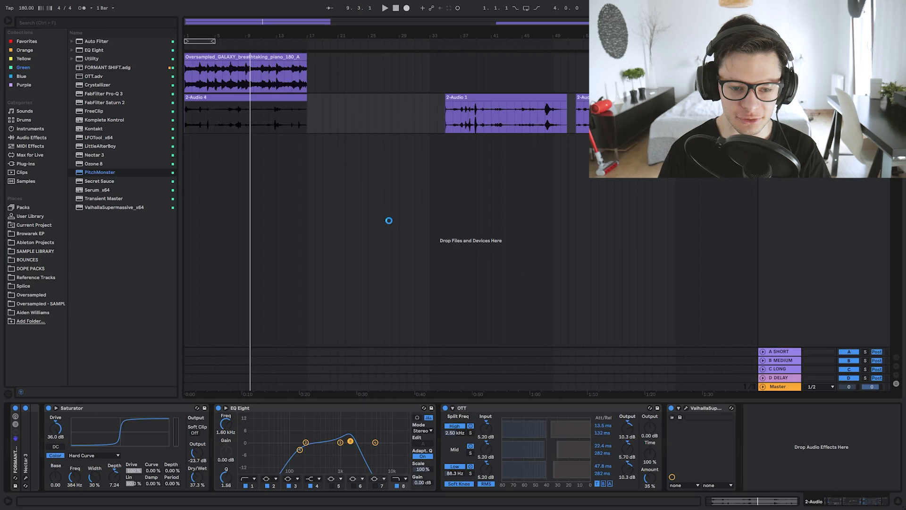
pyautogui.click(432, 179)
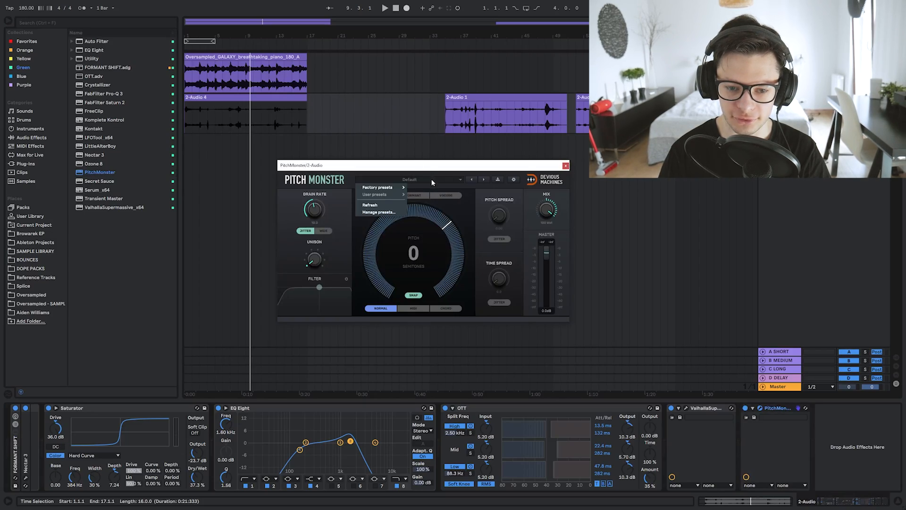
pyautogui.moveTo(397, 187)
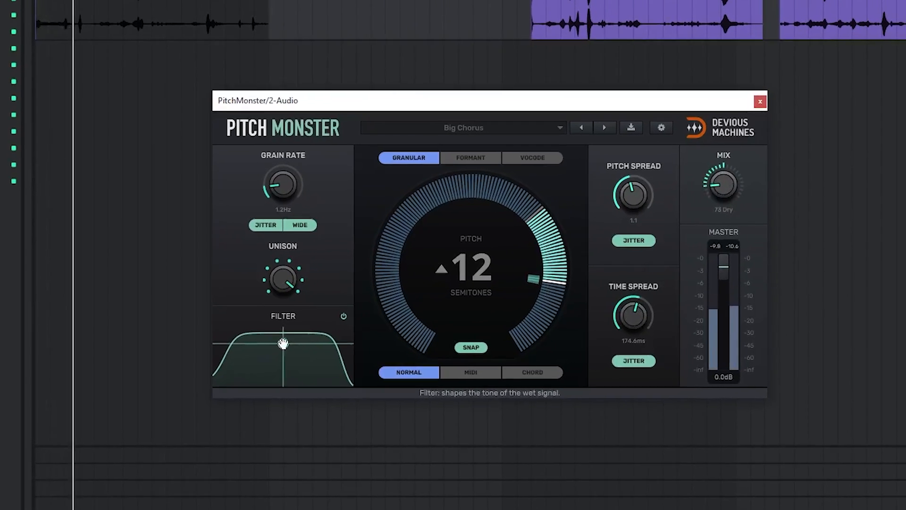
# Step: Narrow PitchMonster's filter band and set its pitch to -12 semitones during playback
pyautogui.moveTo(328, 310); pyautogui.dragTo(339, 335)
pyautogui.moveTo(285, 375); pyautogui.dragTo(283, 376)
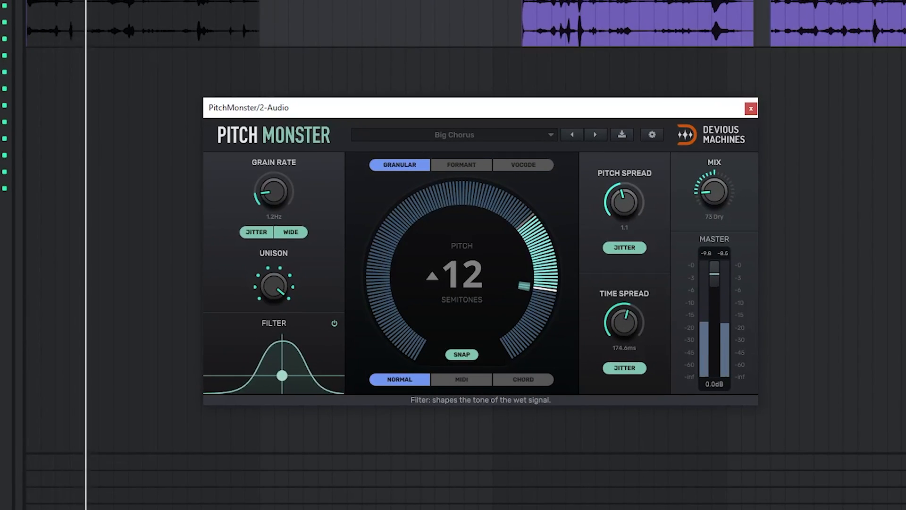
pyautogui.moveTo(552, 254); pyautogui.dragTo(553, 300)
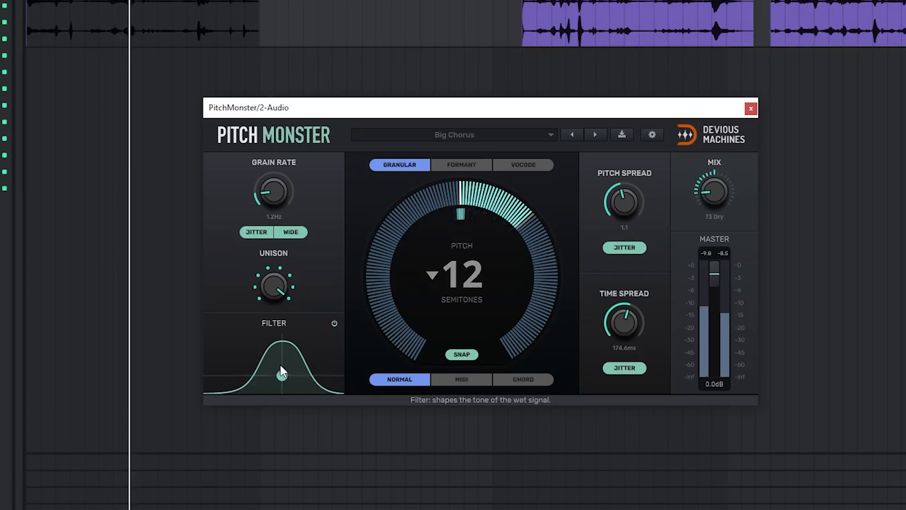
pyautogui.moveTo(283, 376); pyautogui.dragTo(284, 364)
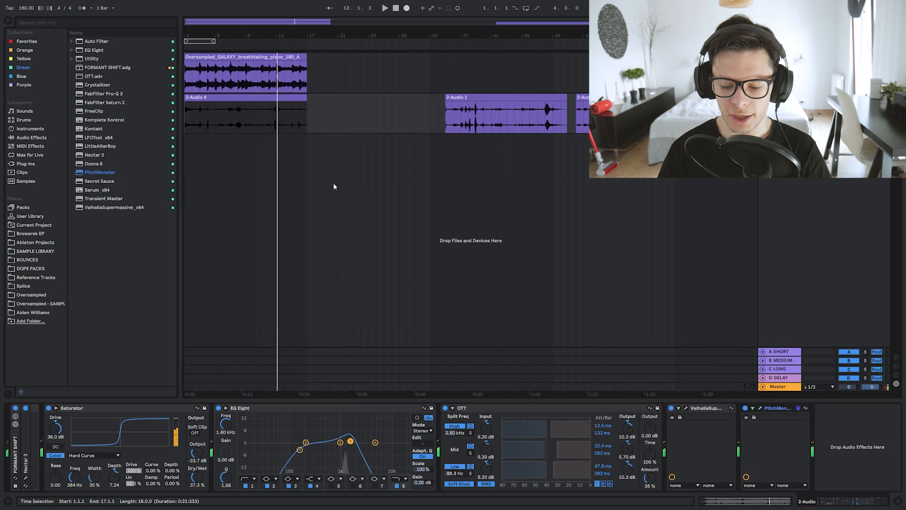
pyautogui.press('space')
pyautogui.click(335, 179)
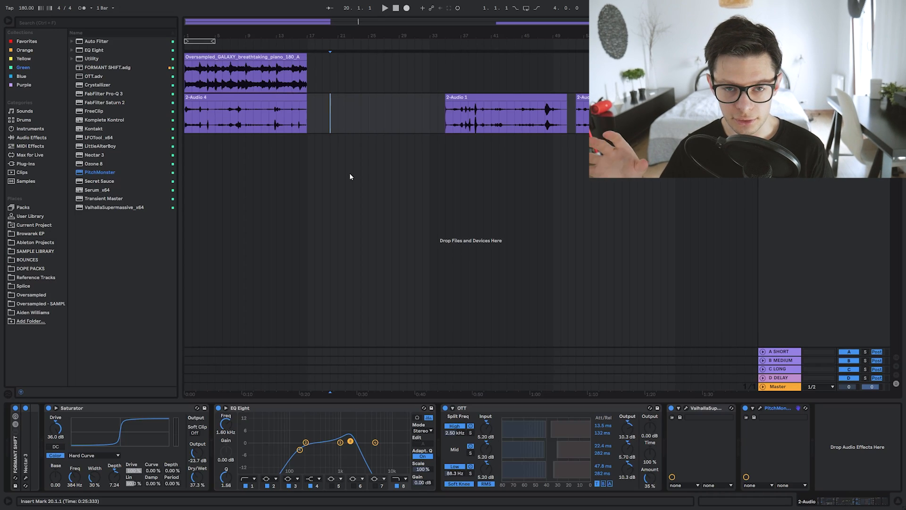
# Step: Review the Pro-Q 3 band on the piano track and return to the recorded clip's device chain
pyautogui.scroll(2, 202, 247)
pyautogui.click(254, 66)
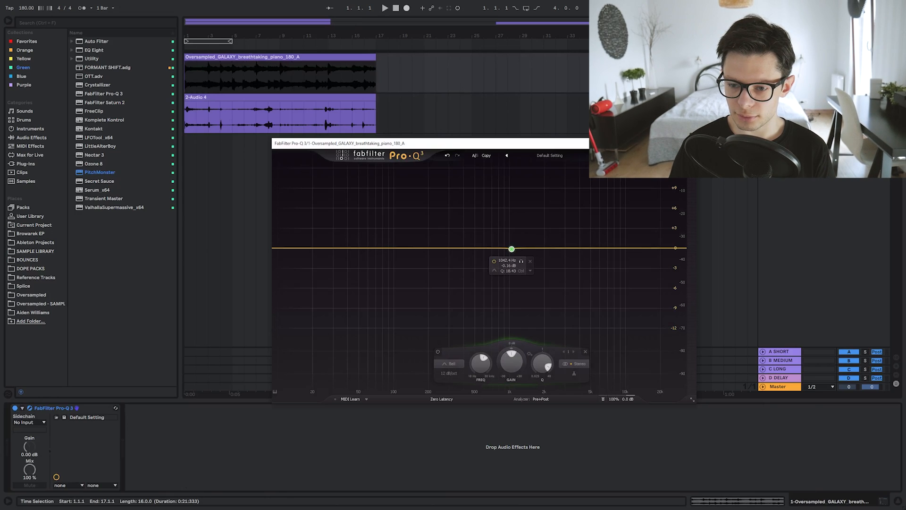
pyautogui.click(687, 143)
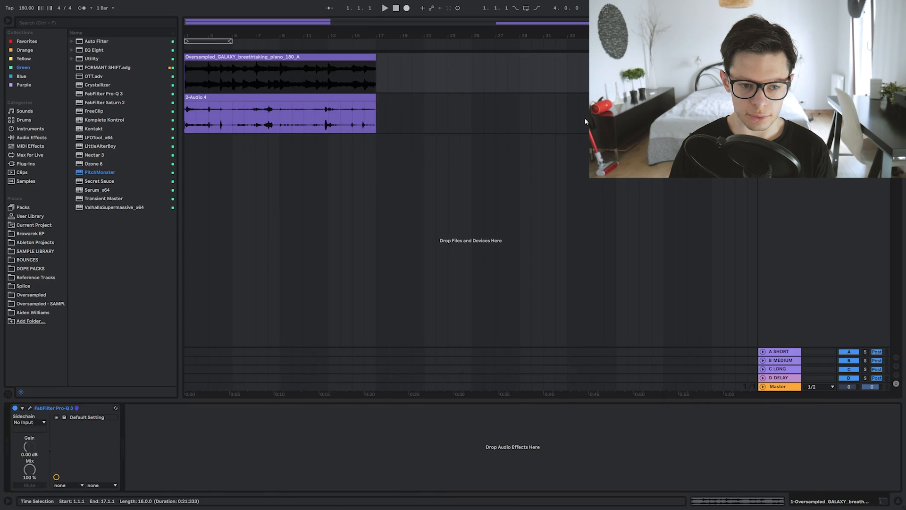
pyautogui.click(253, 99)
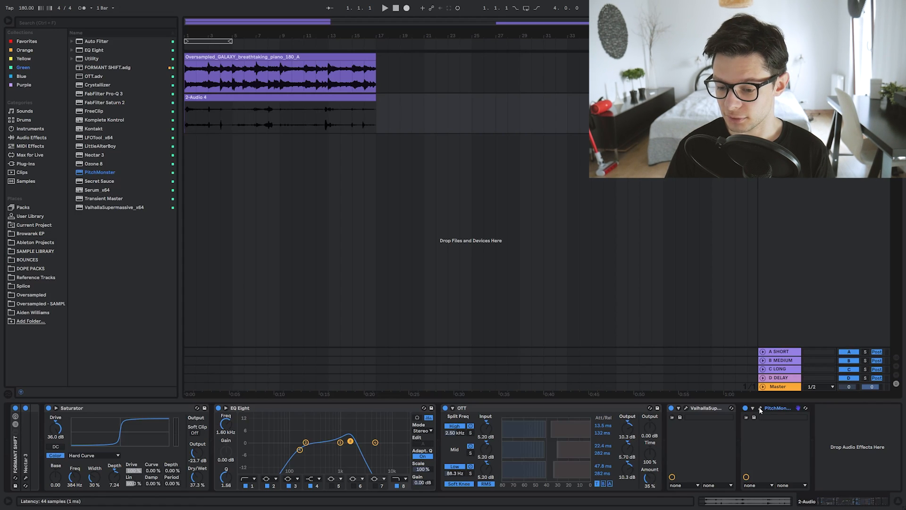
# Step: Move the first 2-Audio 1 clip to bar 33 and the following one to bar 49
pyautogui.moveTo(219, 31); pyautogui.dragTo(218, 15)
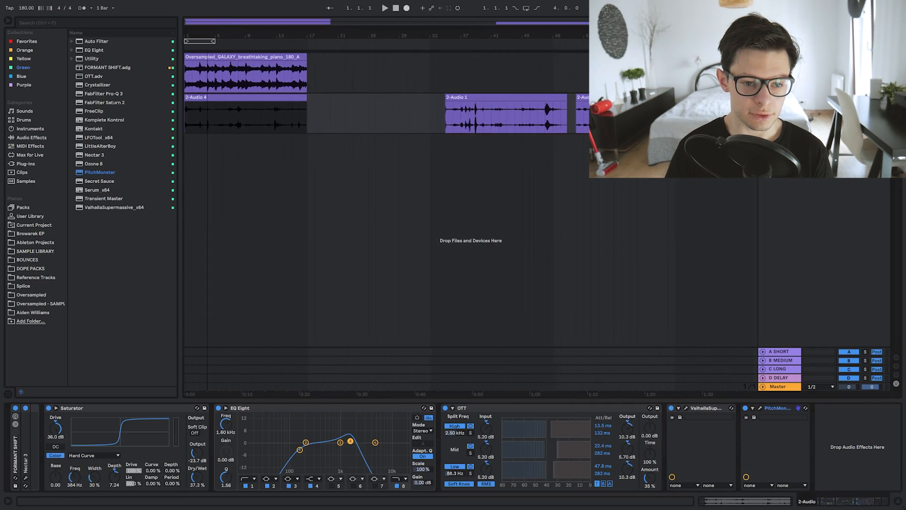
pyautogui.click(362, 112)
pyautogui.moveTo(496, 97); pyautogui.dragTo(480, 98)
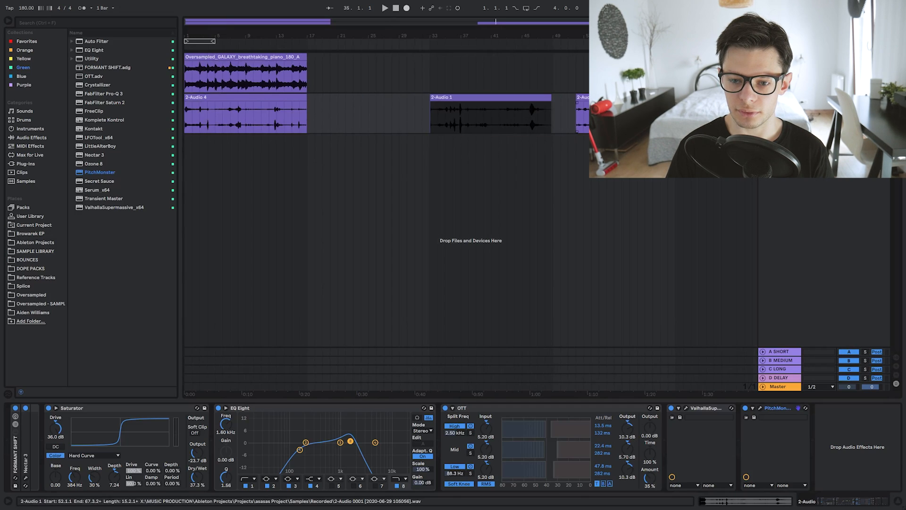
pyautogui.moveTo(601, 97); pyautogui.dragTo(554, 96)
pyautogui.click(555, 97)
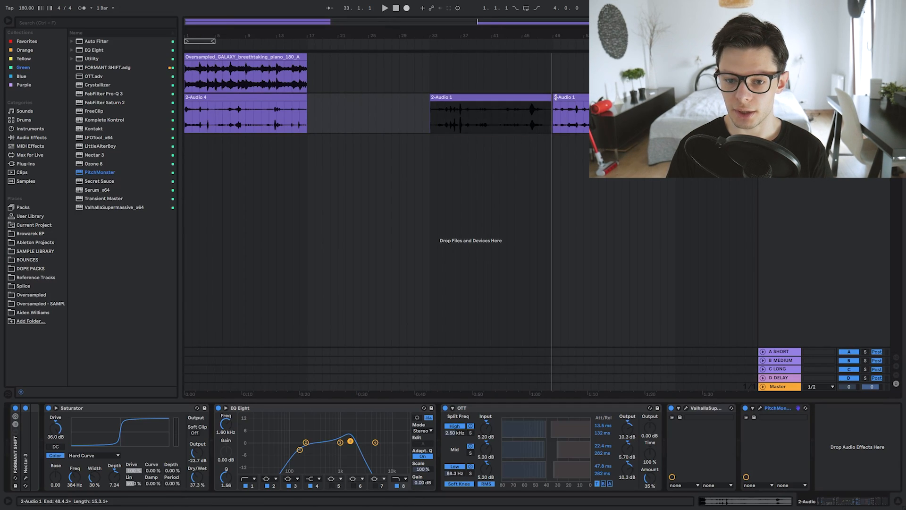